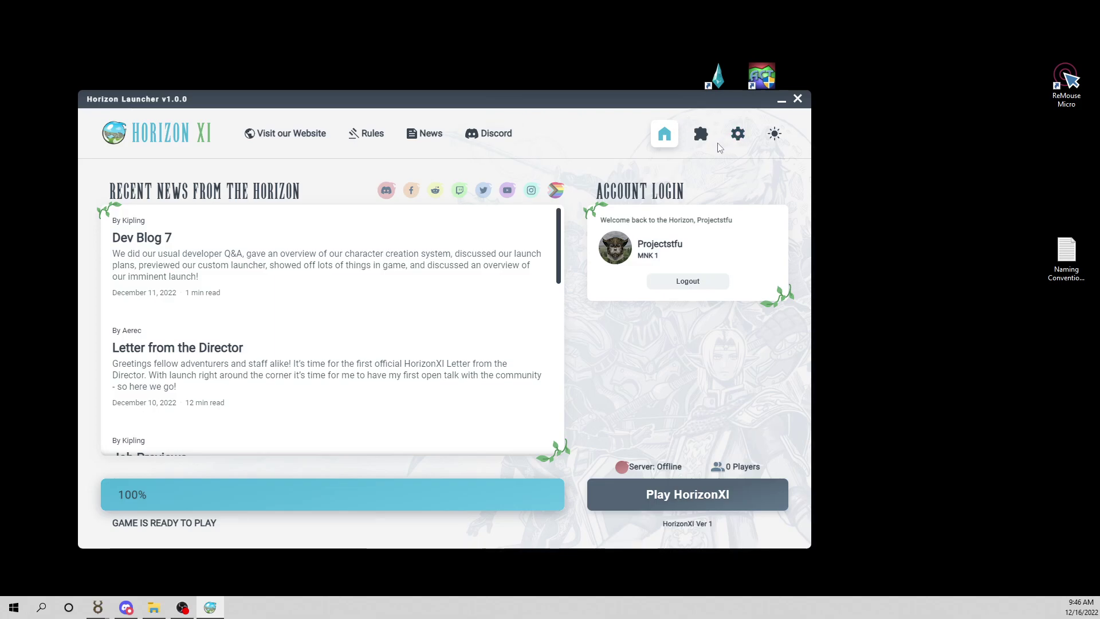
# Step: Run the gamepad test from the launcher's gamepad configuration, then close the test and config windows
pyautogui.click(703, 137)
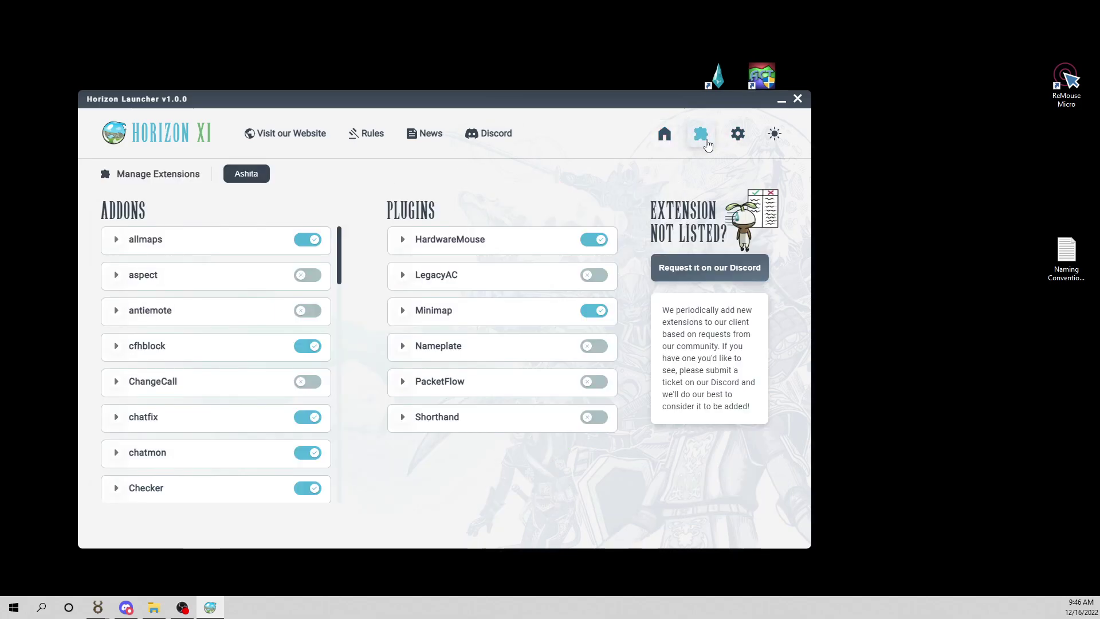
pyautogui.click(736, 141)
pyautogui.click(669, 438)
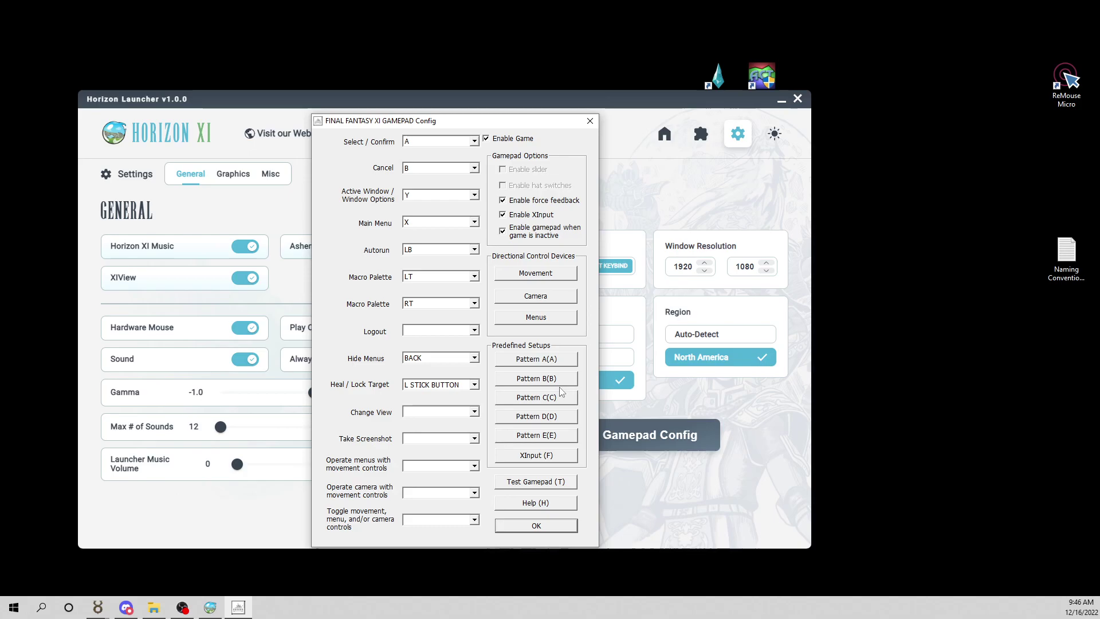
pyautogui.click(542, 480)
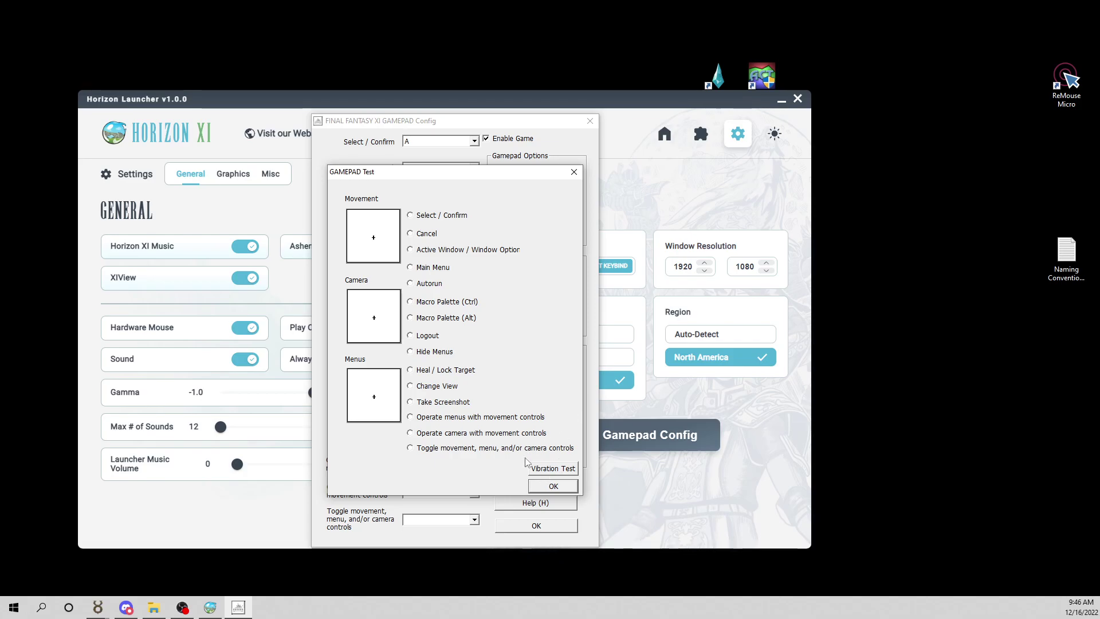
pyautogui.click(551, 487)
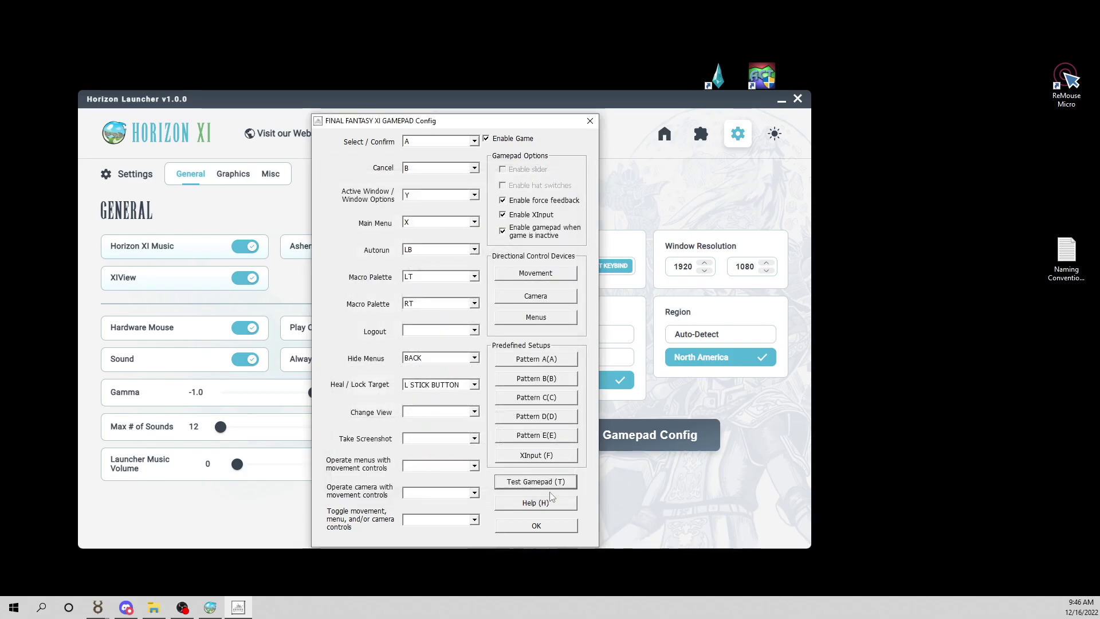
pyautogui.click(536, 525)
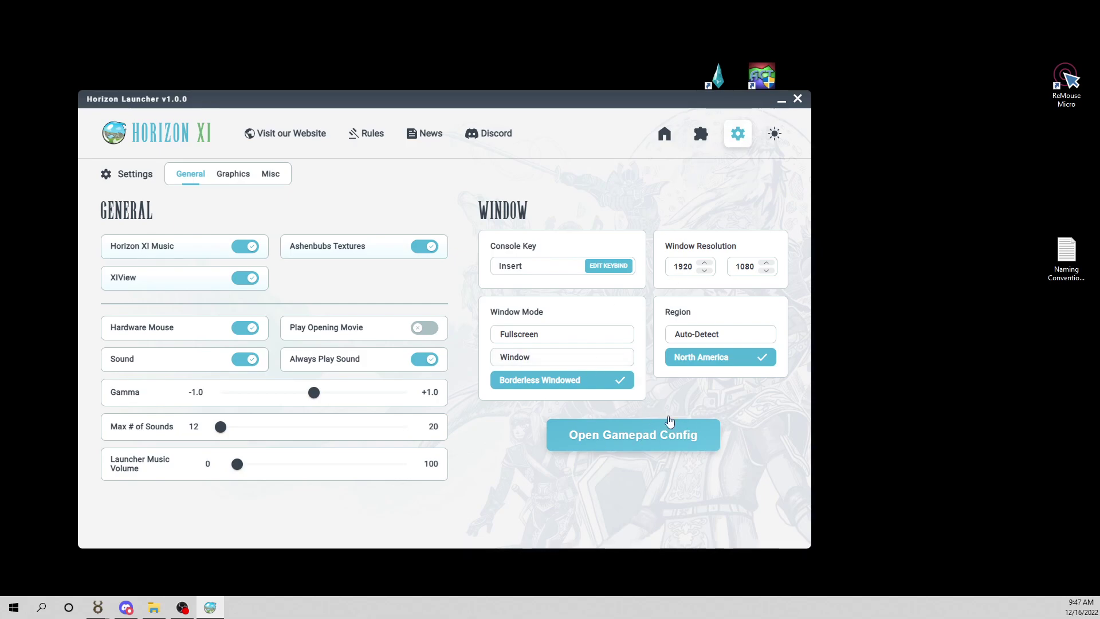
# Step: Minimize the launcher and open a blank Notepad by searching 'note'
pyautogui.click(780, 102)
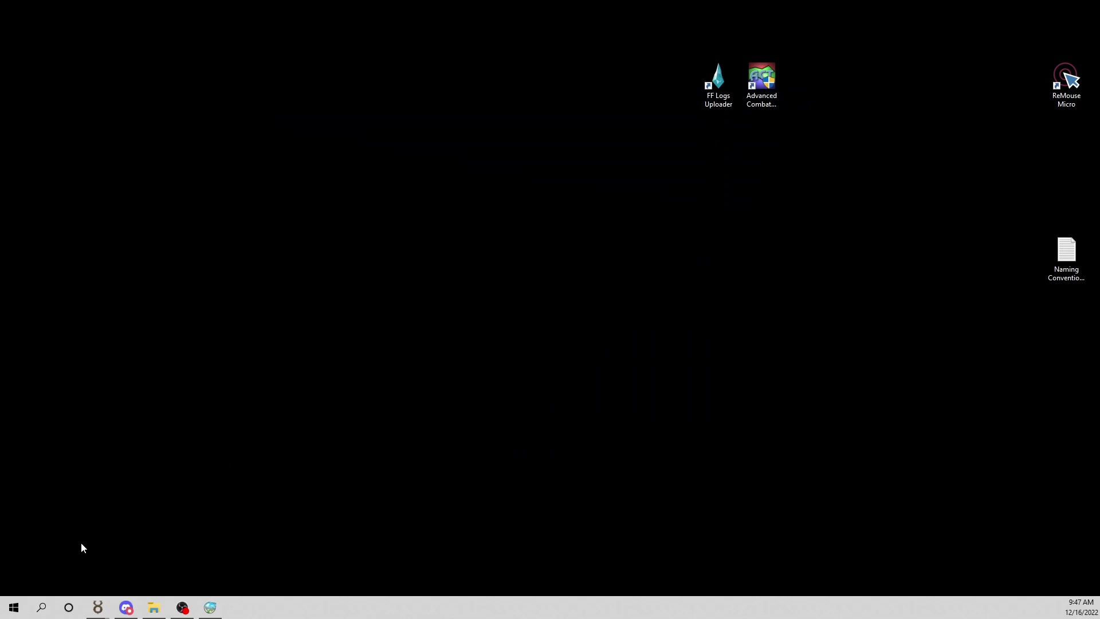
pyautogui.click(42, 607)
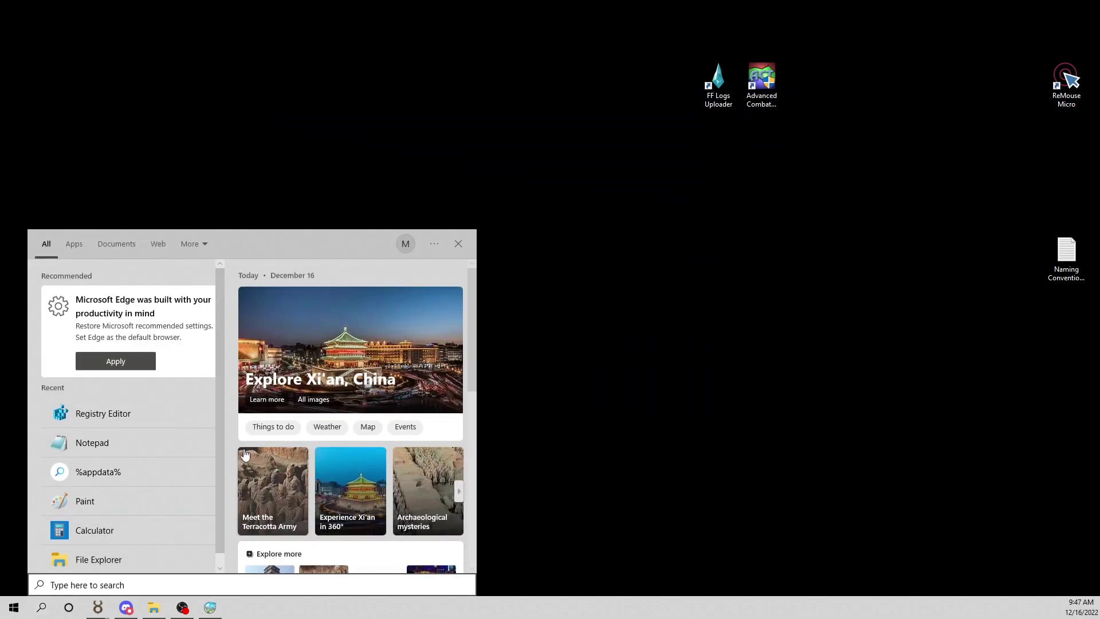
pyautogui.write('note')
pyautogui.press('Return')
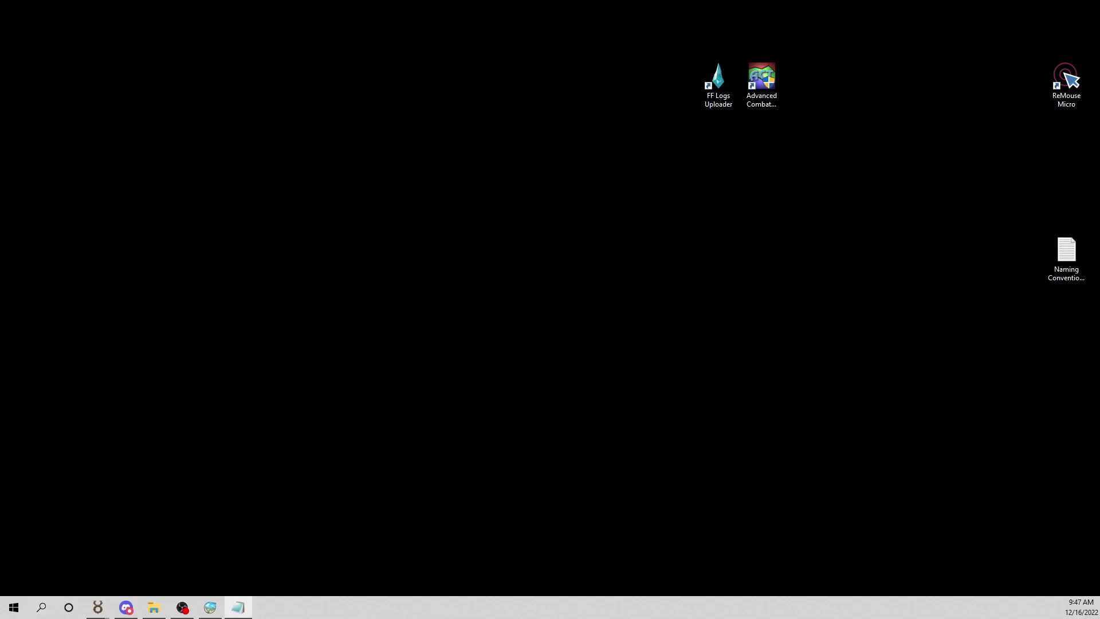
# Step: Move Notepad to the upper right and search Windows for 'registry editor'
pyautogui.moveTo(550, 182); pyautogui.dragTo(768, 111)
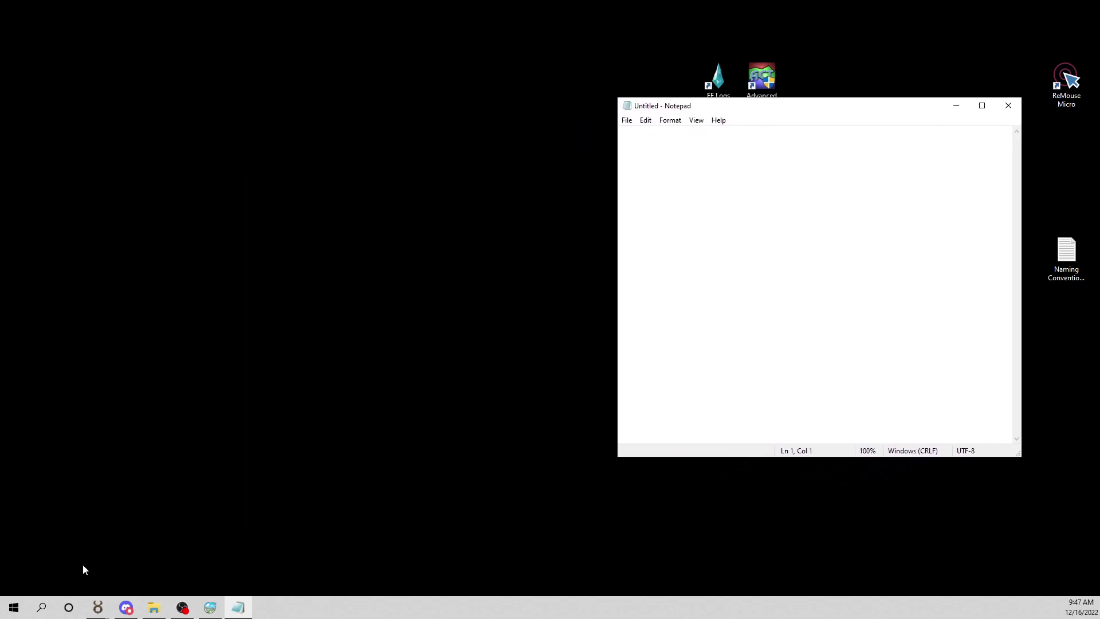
pyautogui.click(46, 608)
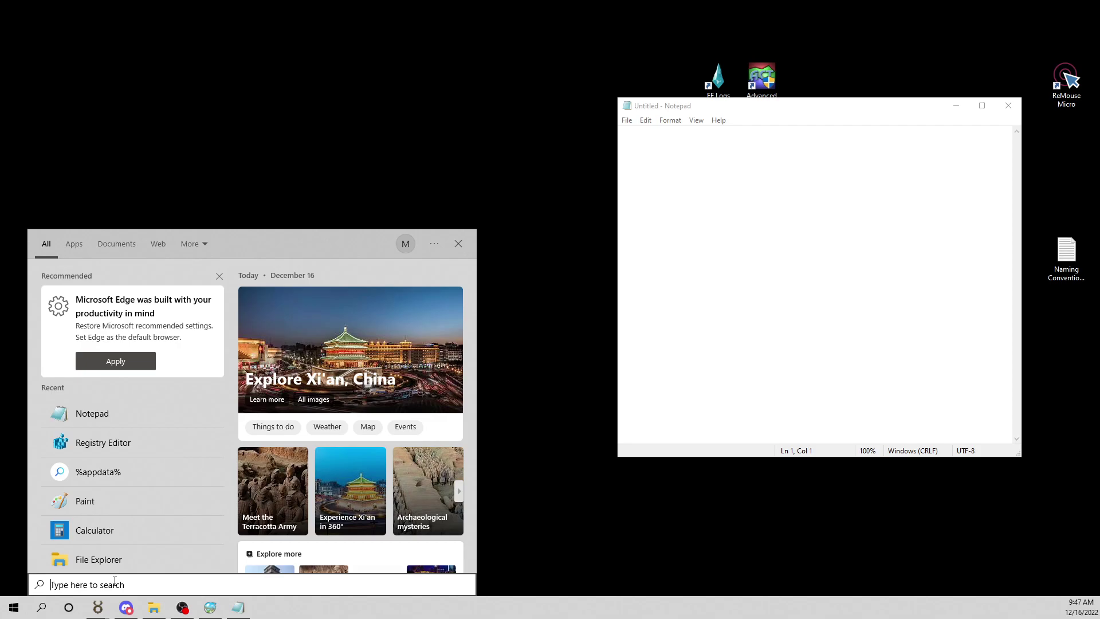
pyautogui.write('registr')
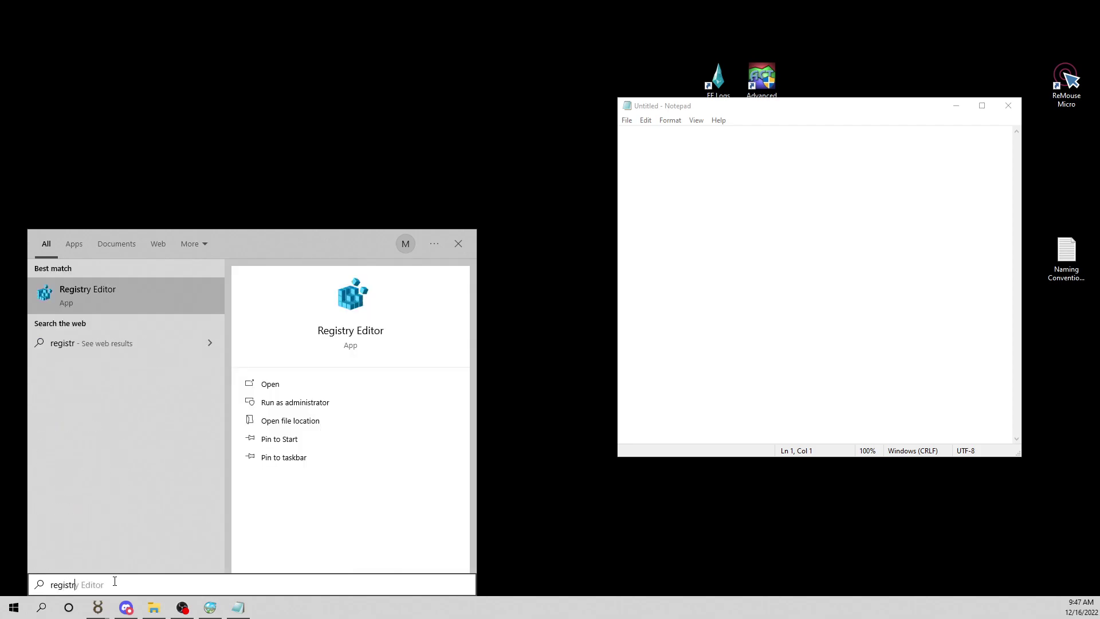
pyautogui.write('y editor')
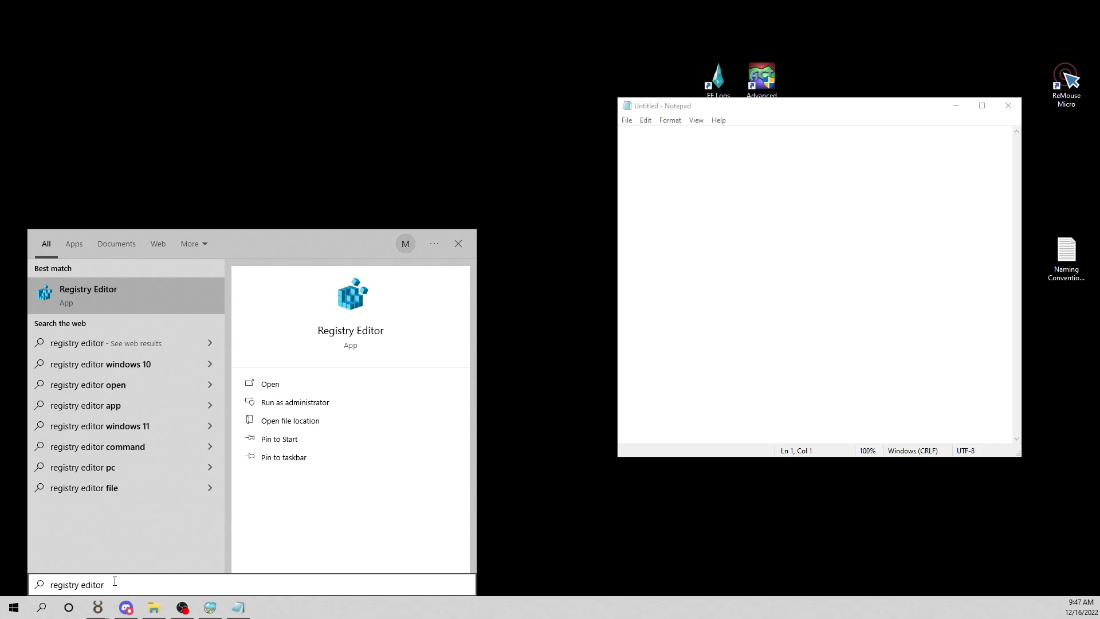
# Step: Open Registry Editor and expand HKEY_LOCAL_MACHINE\SOFTWARE
pyautogui.click(105, 291)
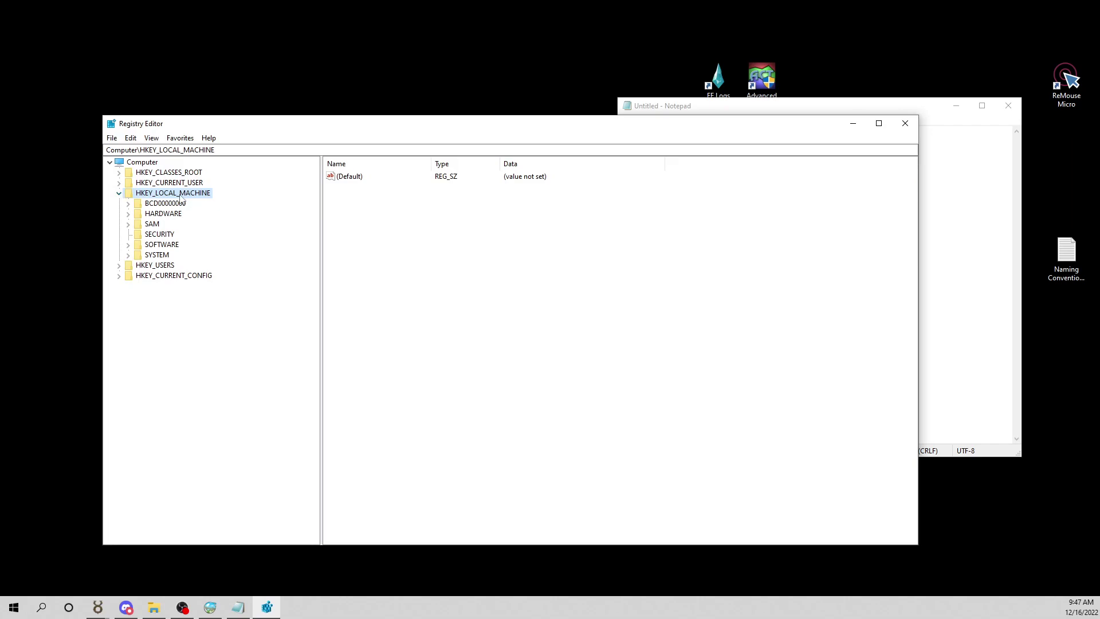
pyautogui.click(127, 255)
pyautogui.click(128, 256)
pyautogui.click(128, 245)
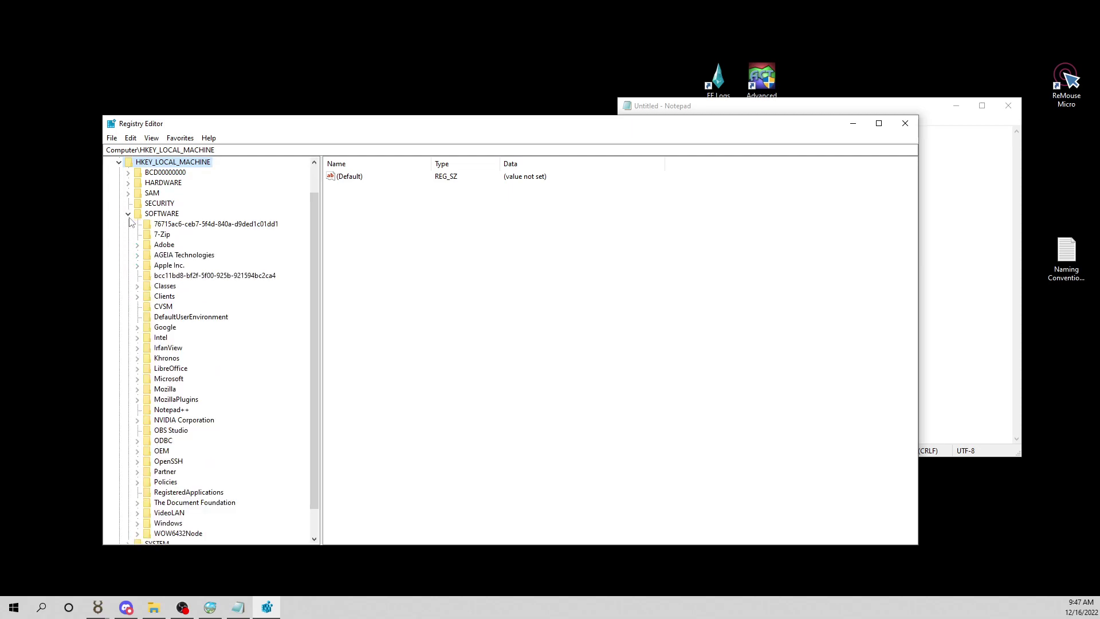
pyautogui.scroll(-1, 216, 357)
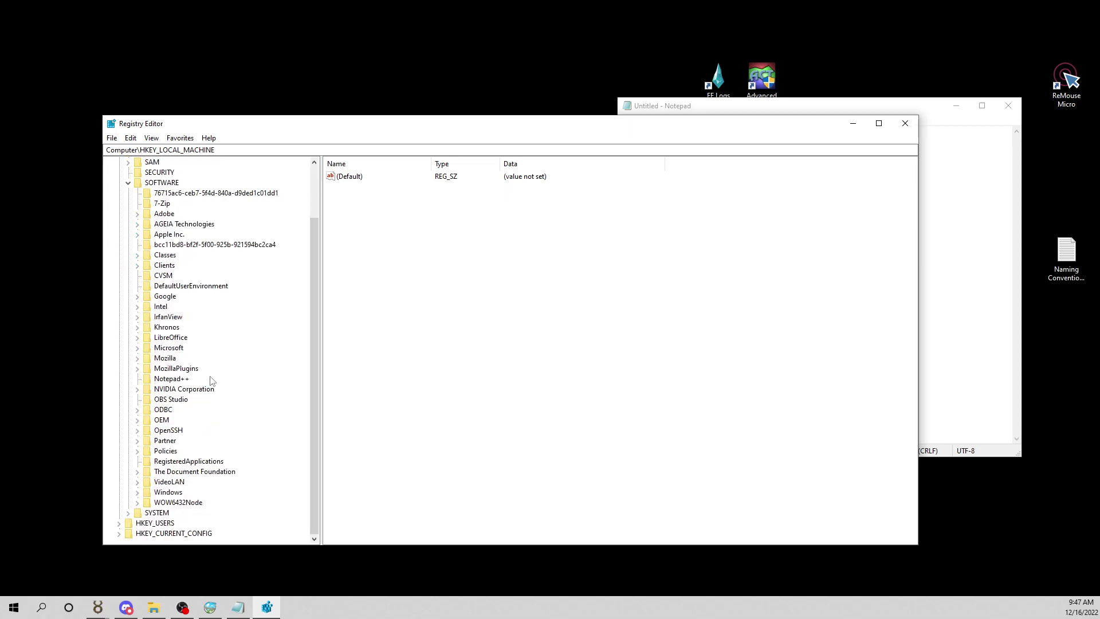
# Step: Navigate WOW6432Node > PlayOnlineUS > SquareEnix > FinalFantasyXI to list padmode000 and padsin000
pyautogui.click(138, 504)
pyautogui.scroll(-1, 209, 410)
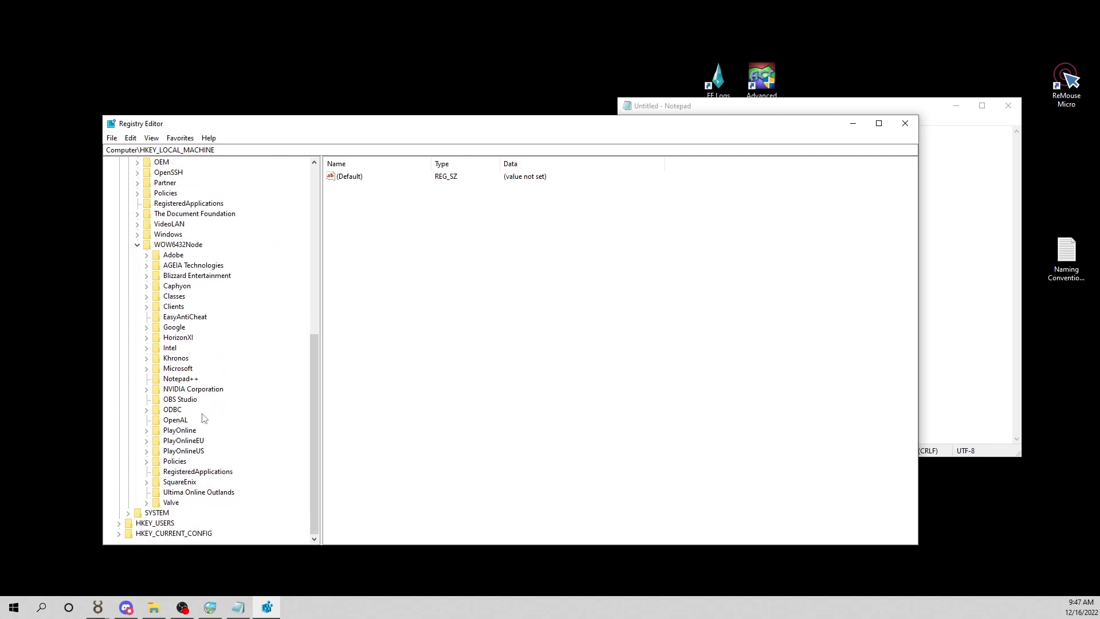
pyautogui.click(147, 483)
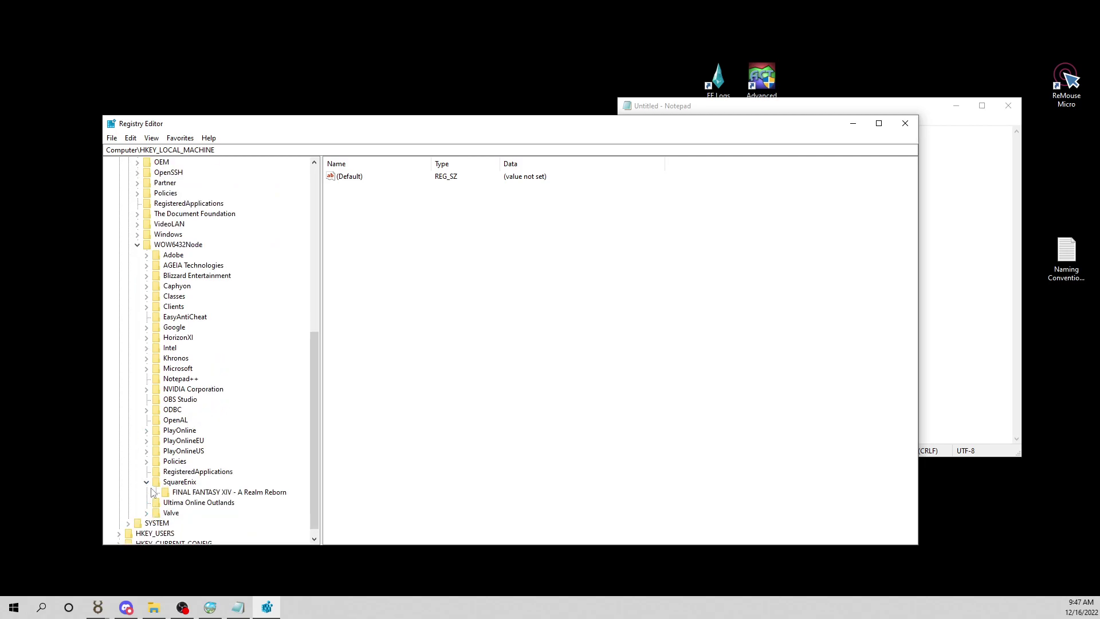
pyautogui.click(147, 482)
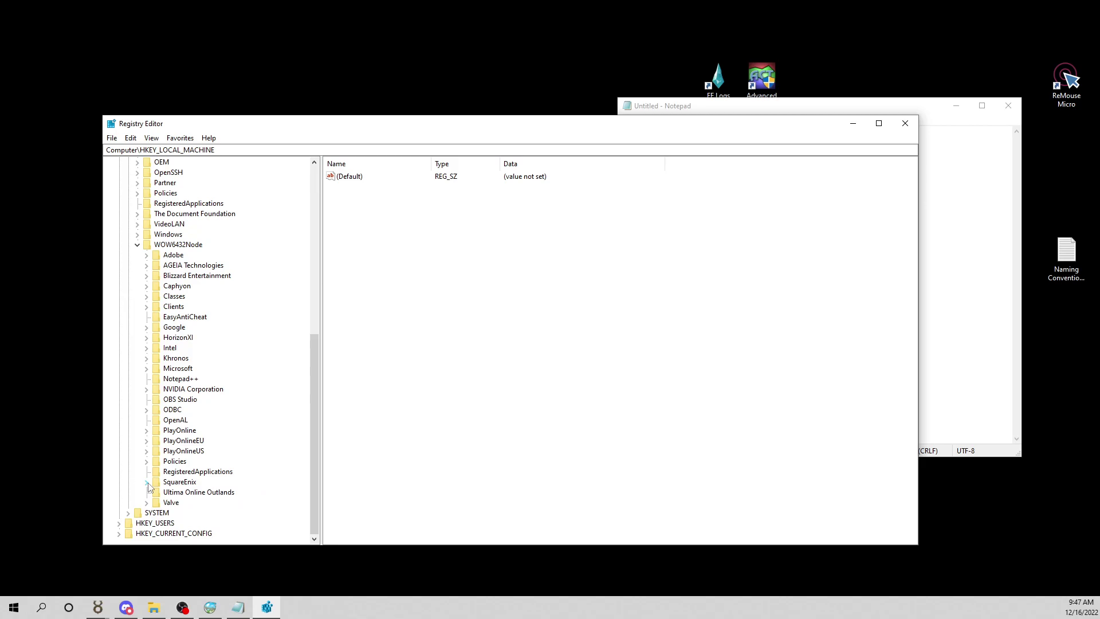
pyautogui.click(147, 452)
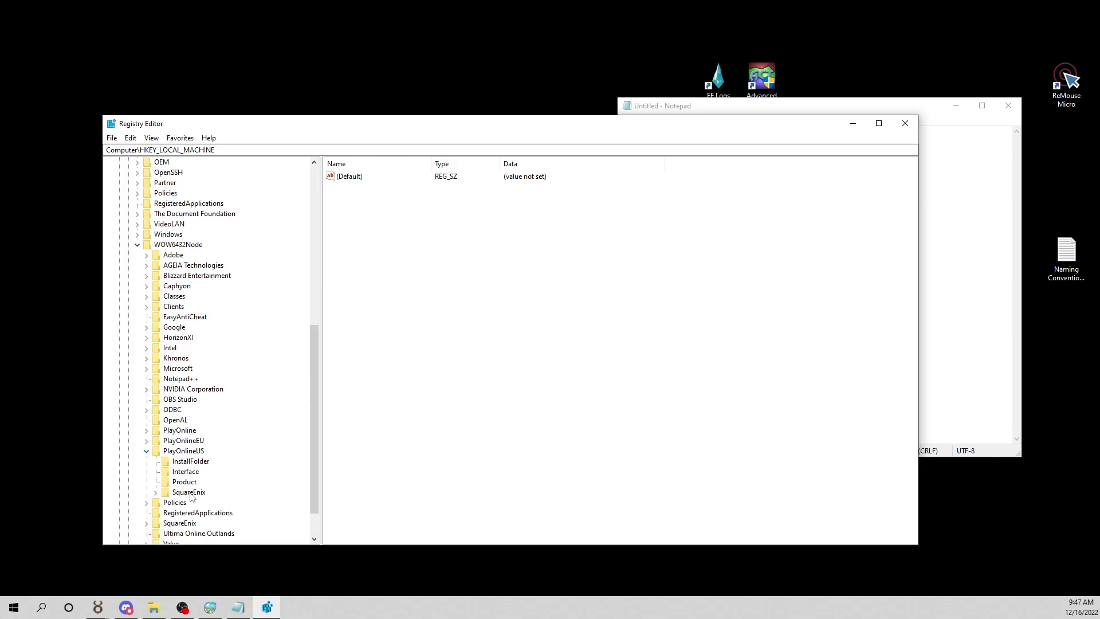
pyautogui.click(157, 494)
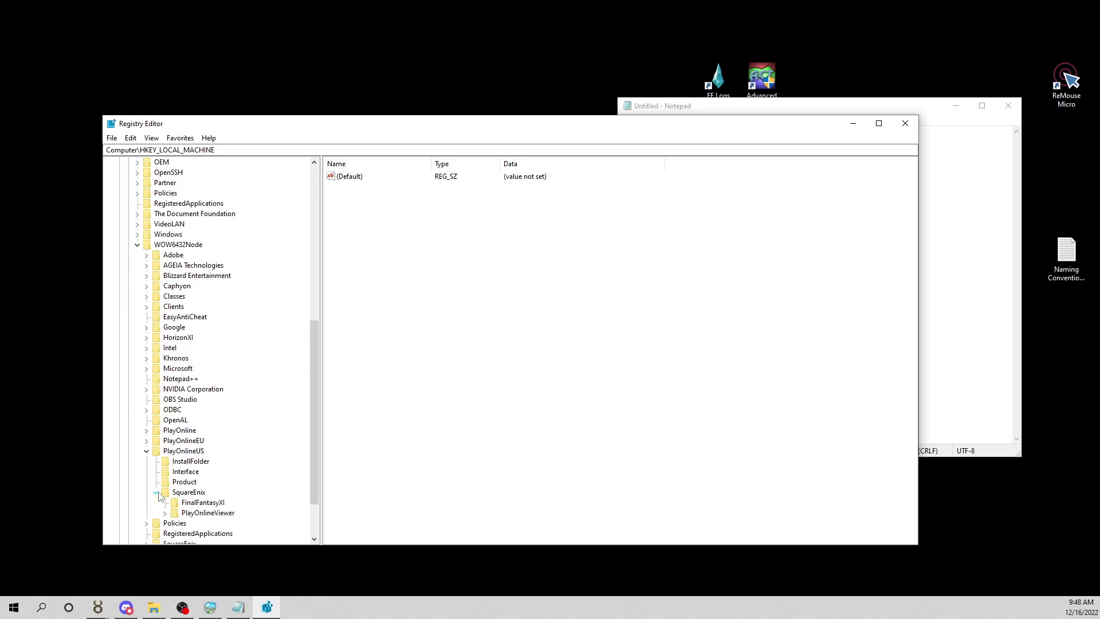
pyautogui.click(197, 505)
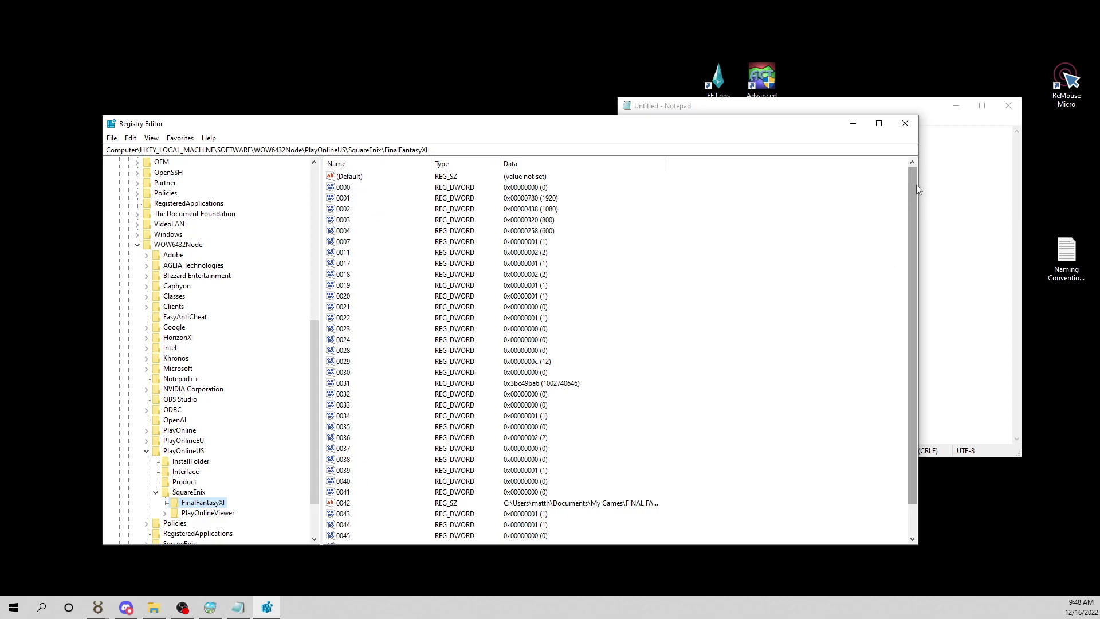
pyautogui.scroll(-1, 916, 184)
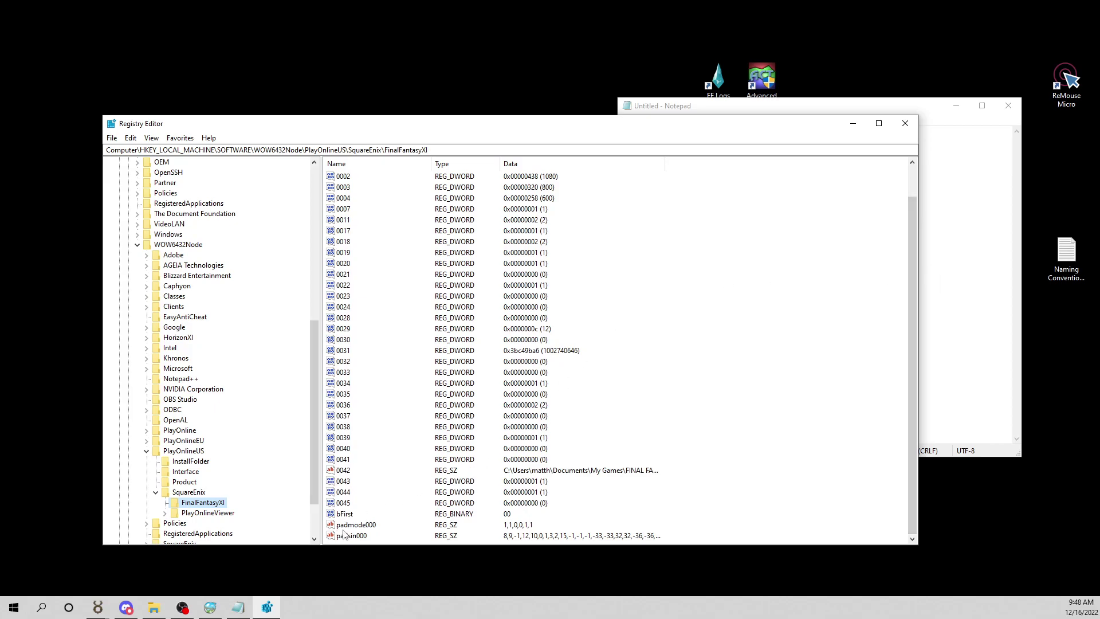
# Step: Copy the padmode000 data 1,1,0,0,1,1 into Notepad without changing the registry value
pyautogui.click(360, 527)
pyautogui.click(363, 535)
pyautogui.click(369, 527)
pyautogui.click(238, 607)
pyautogui.click(239, 607)
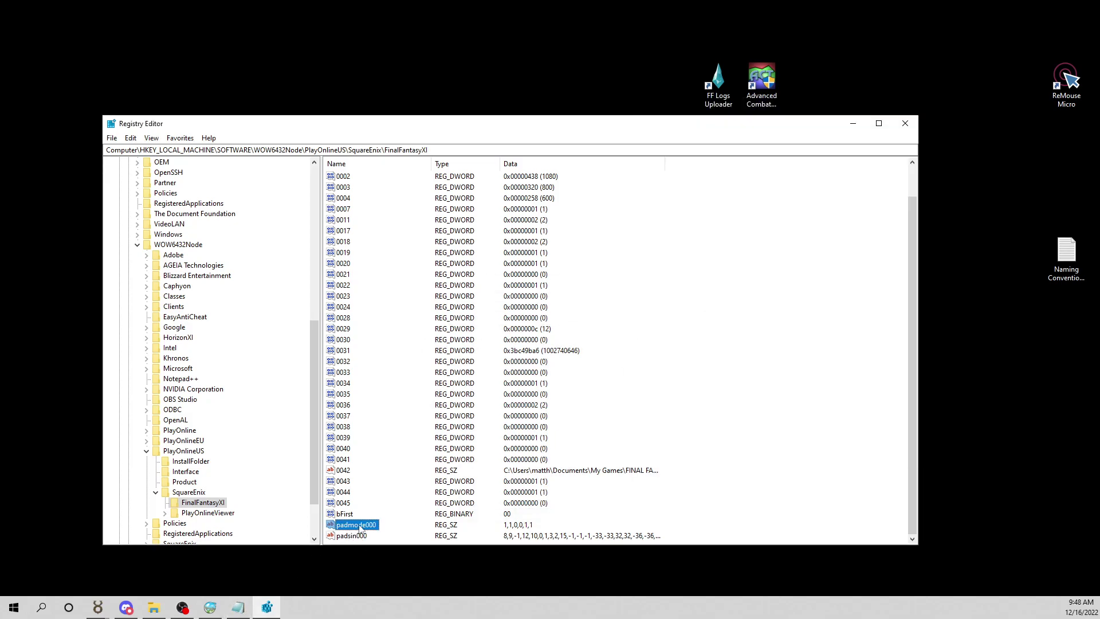
pyautogui.rightClick(357, 529)
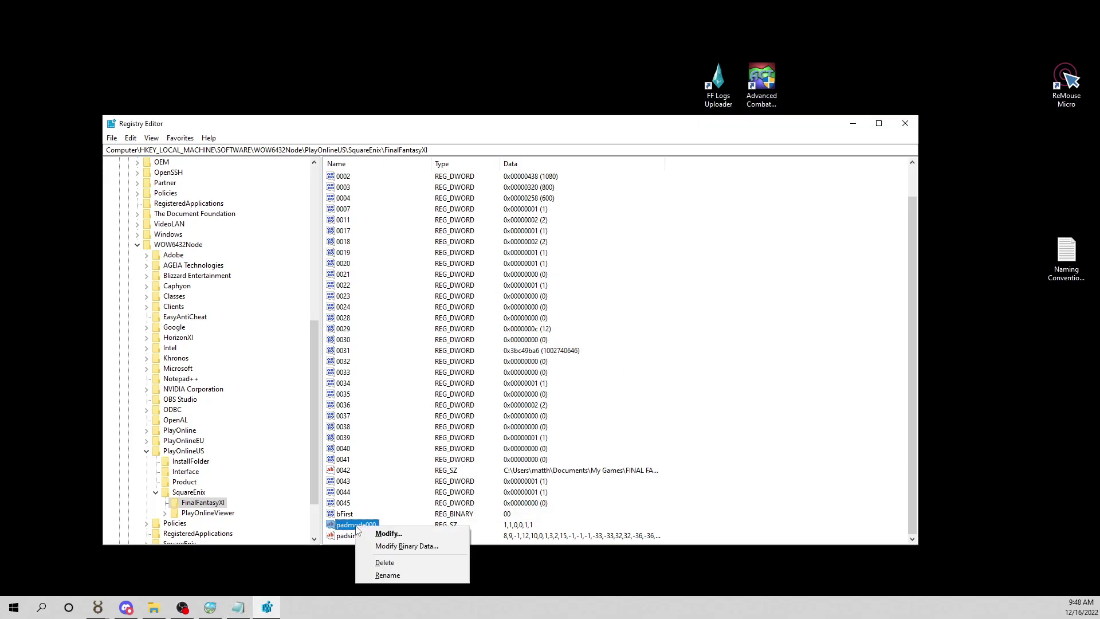
pyautogui.click(389, 533)
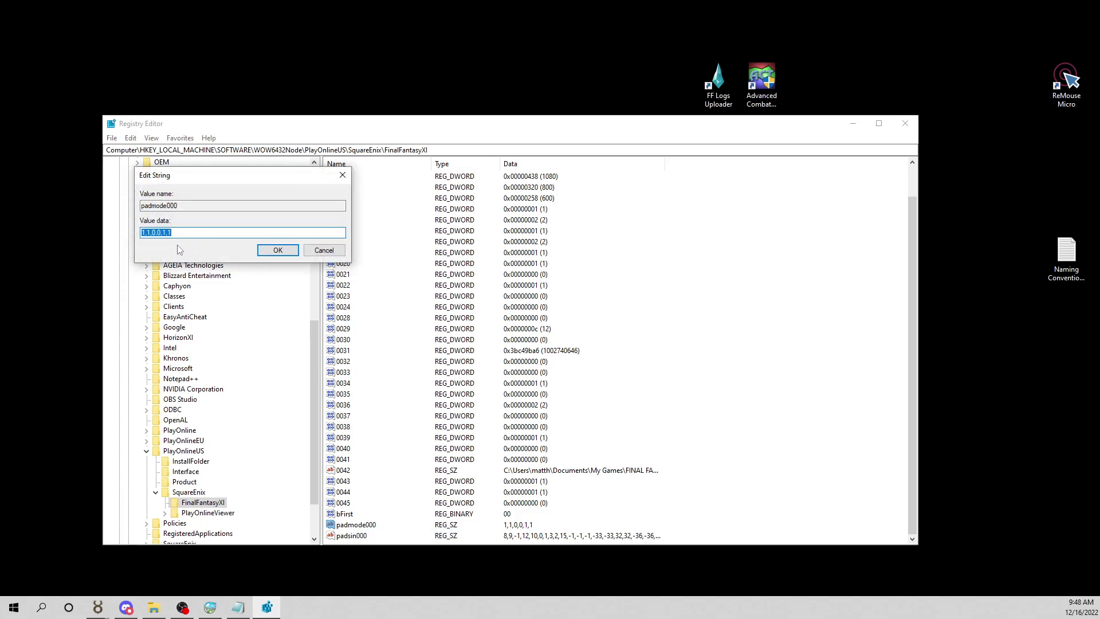
pyautogui.press('End')
pyautogui.doubleClick(157, 232)
pyautogui.hotkey('ctrl', 'c')
pyautogui.click(239, 606)
pyautogui.hotkey('ctrl', 'v')
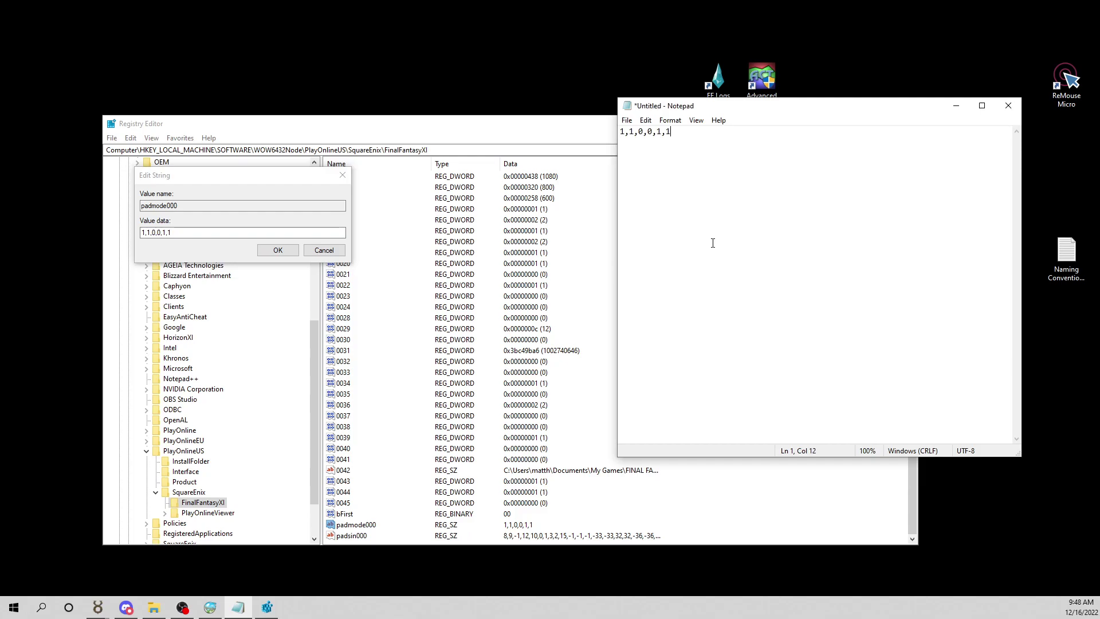
pyautogui.press('Return')
pyautogui.press('Return')
pyautogui.click(337, 250)
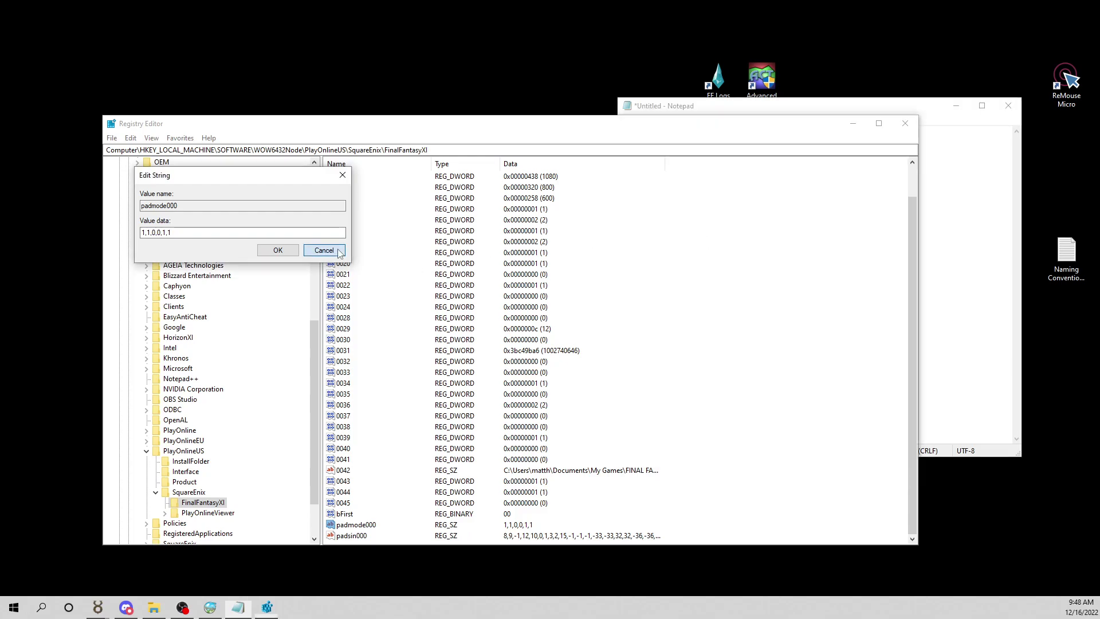
# Step: Copy the long padsin000 data string into Notepad below the padmode000 value
pyautogui.click(362, 536)
pyautogui.rightClick(363, 538)
pyautogui.click(384, 544)
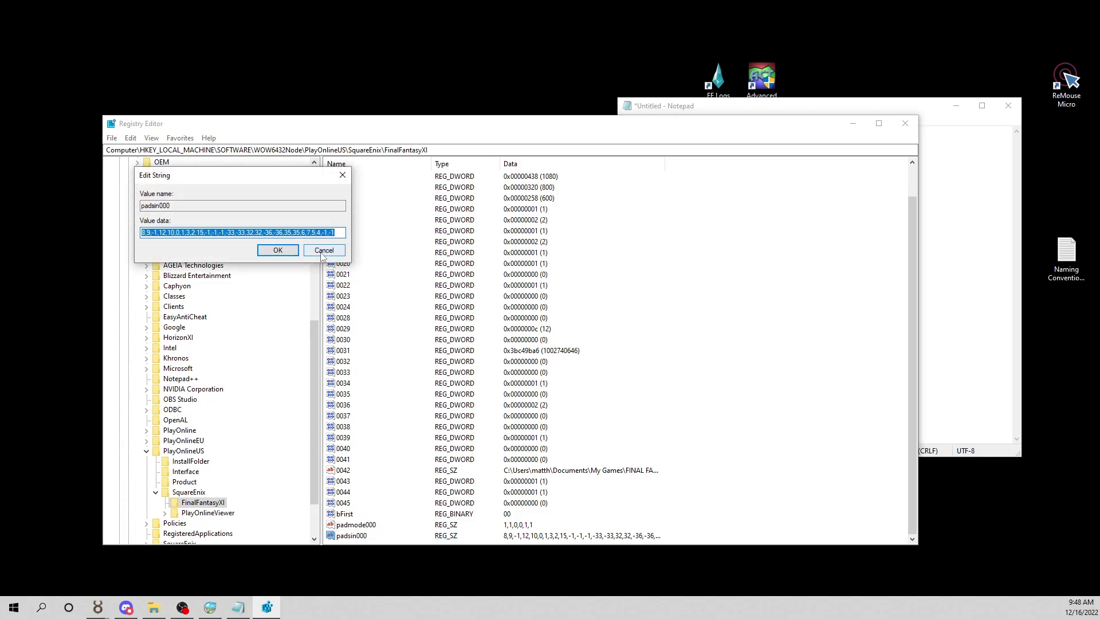
pyautogui.click(324, 251)
pyautogui.click(952, 268)
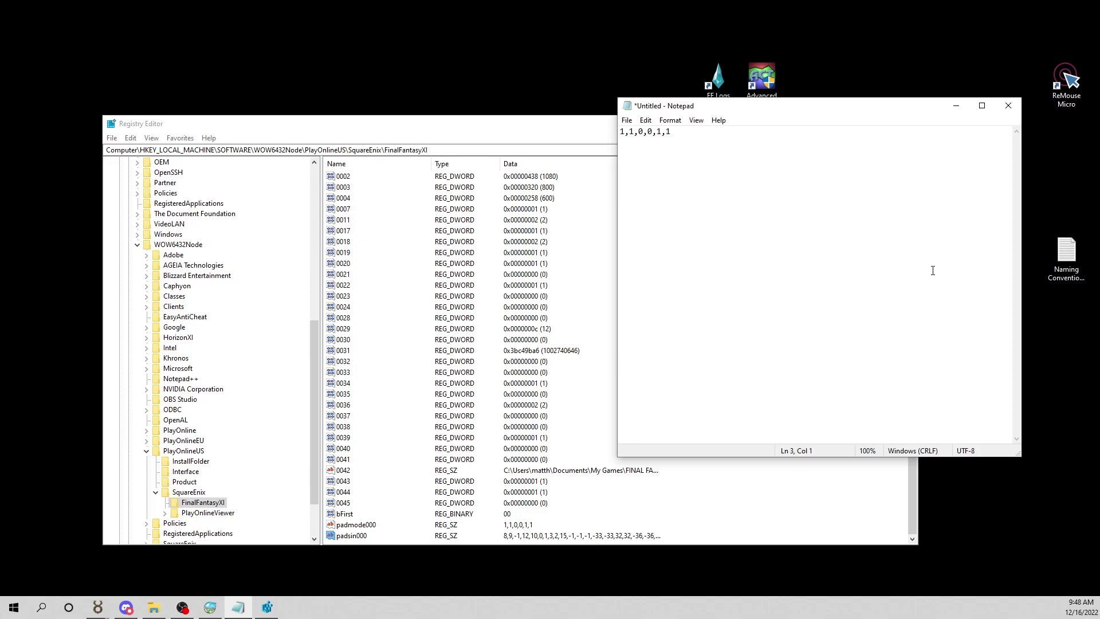
pyautogui.write('8,9,-1,12,10,0,1,3,2,15,-1,-1,-1,-33,-33,32,32,-36,-36,35,35,6,7,5,4,-1,-1')
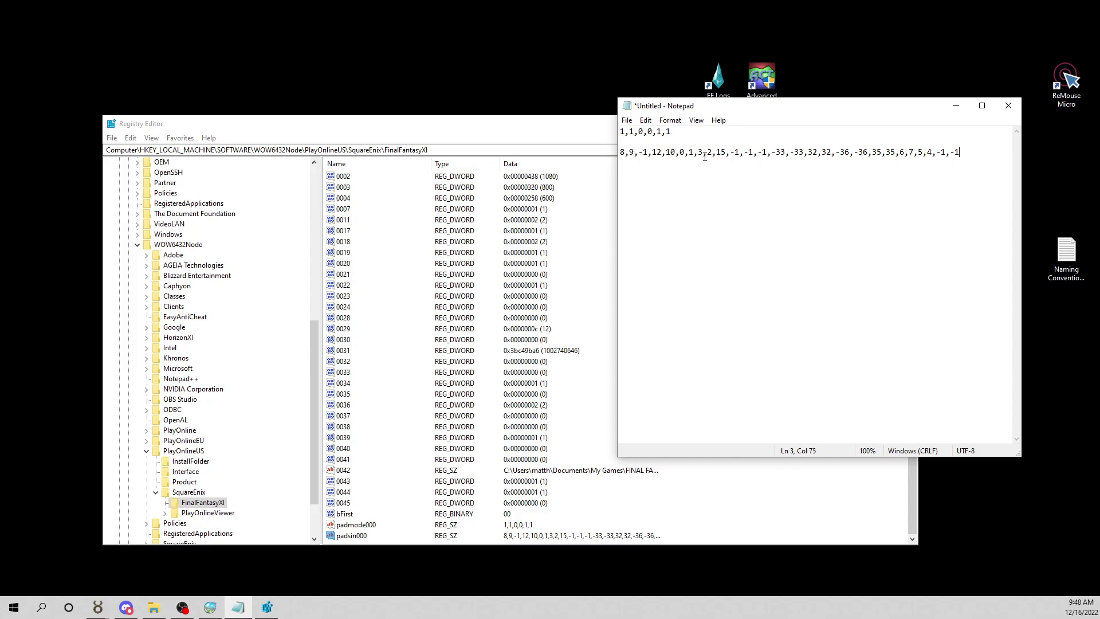
pyautogui.click(506, 144)
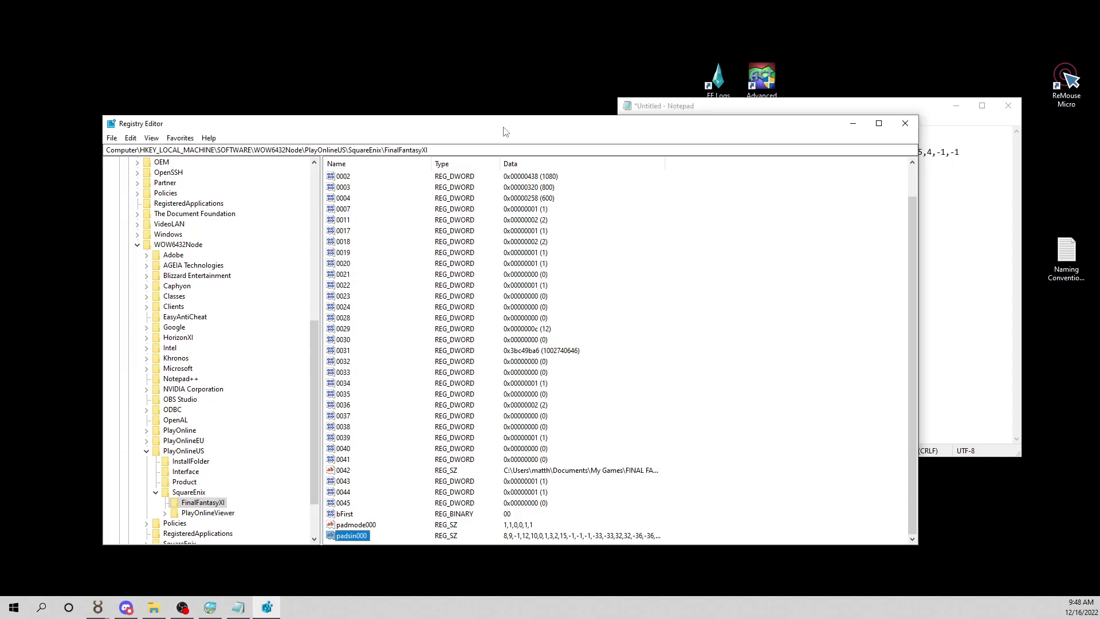
# Step: Close Registry Editor and move the Game folder window to the centre of the screen
pyautogui.click(905, 123)
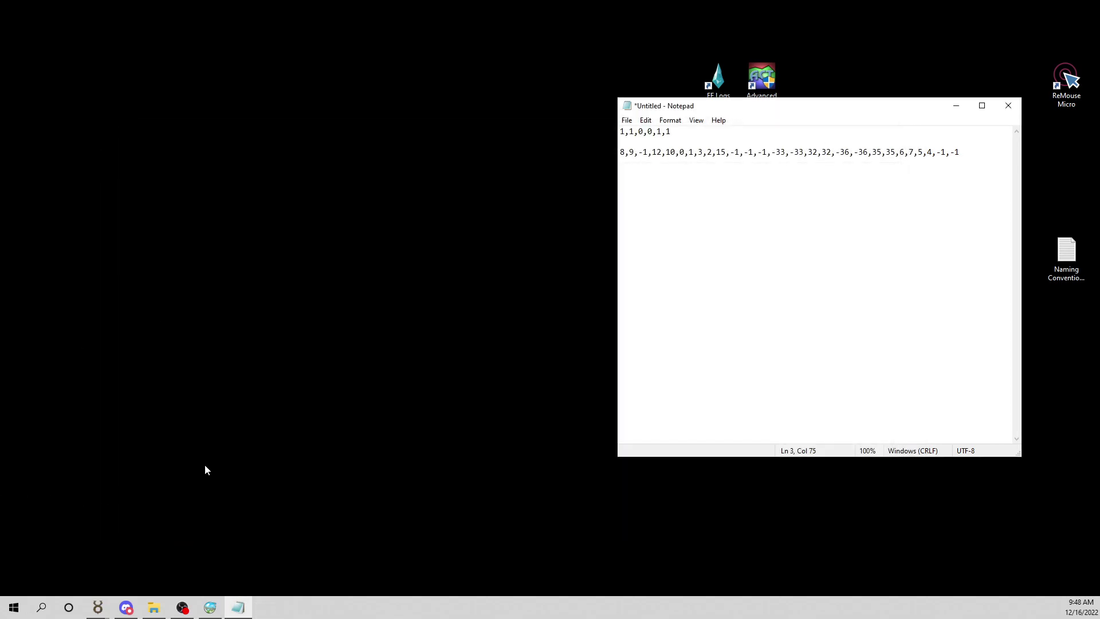
pyautogui.click(223, 456)
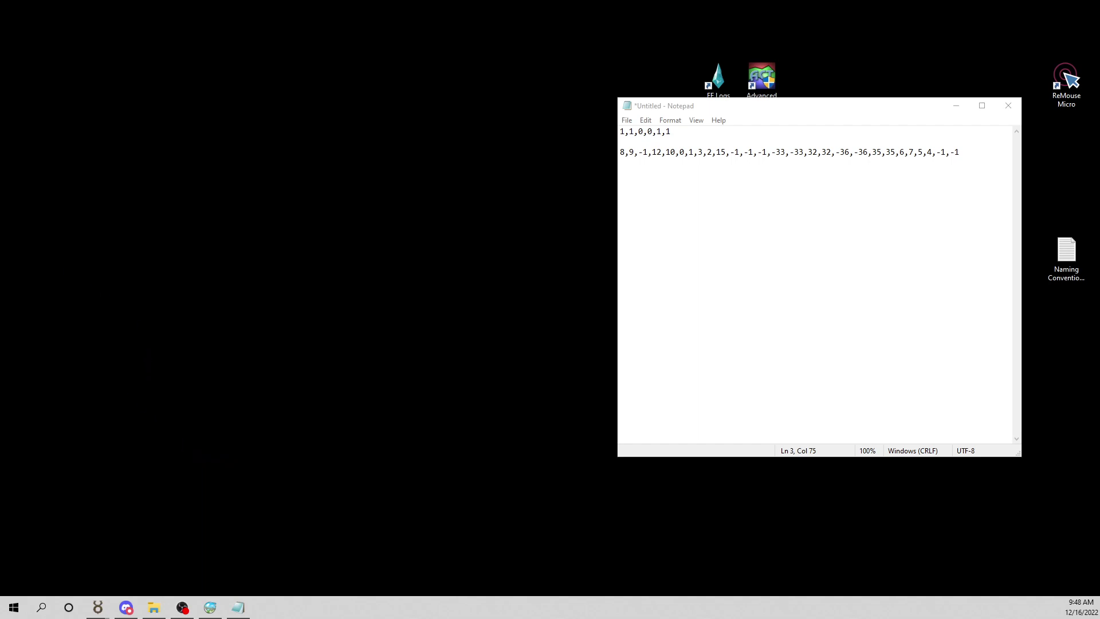
pyautogui.click(154, 607)
pyautogui.moveTo(2, 158); pyautogui.dragTo(403, 143)
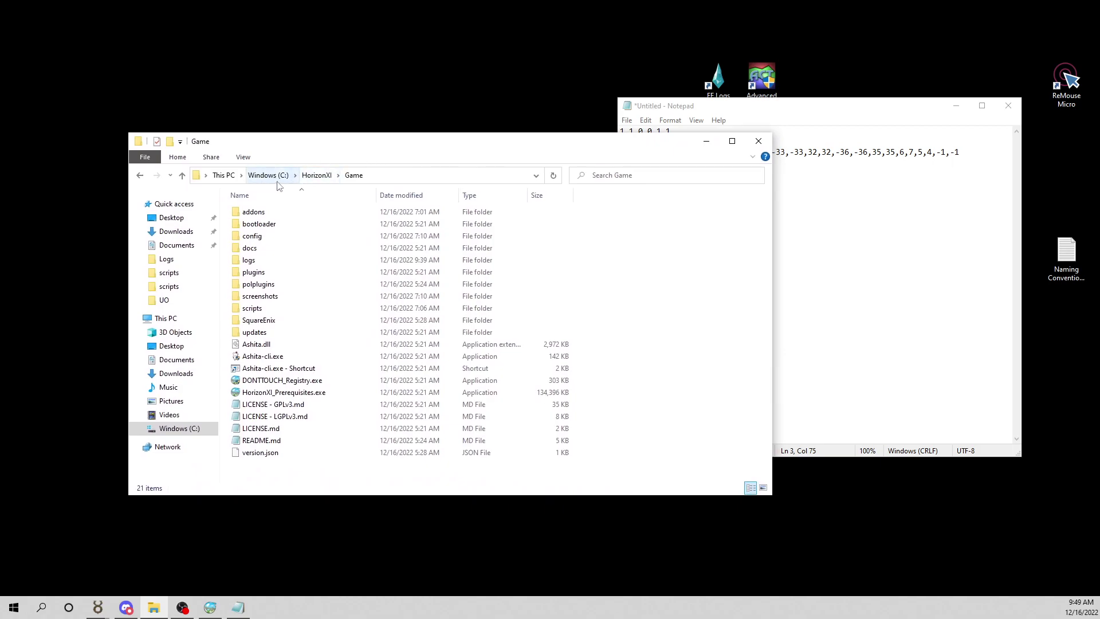
# Step: Navigate to C:\HorizonXI\Game\config\boot and select horizonxi.ini
pyautogui.click(274, 176)
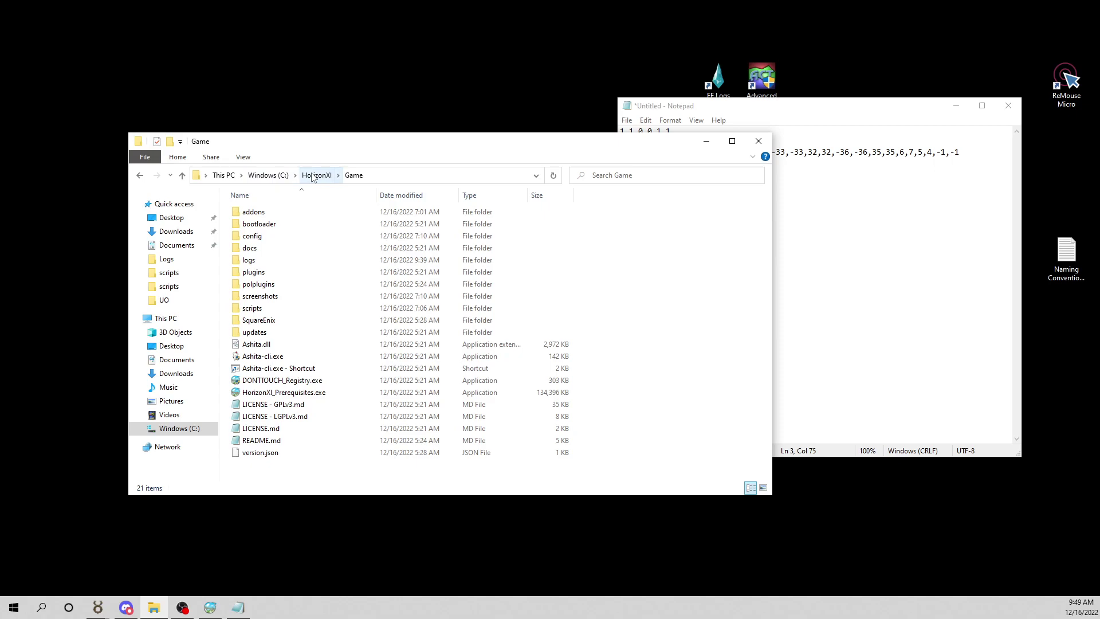
pyautogui.click(316, 176)
pyautogui.click(279, 179)
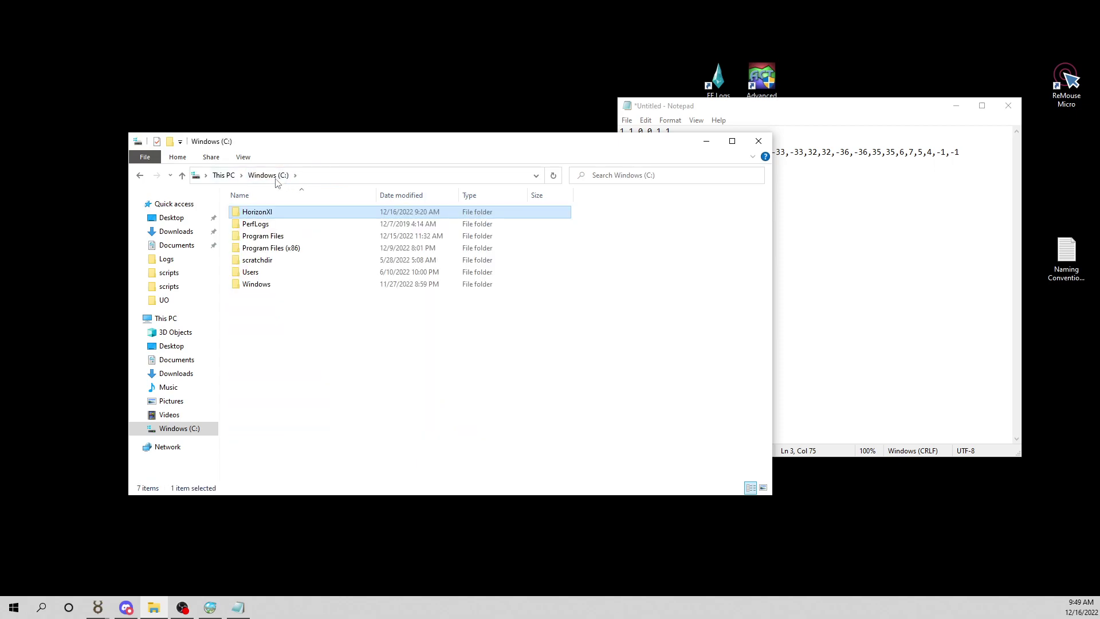
pyautogui.doubleClick(257, 214)
pyautogui.doubleClick(252, 224)
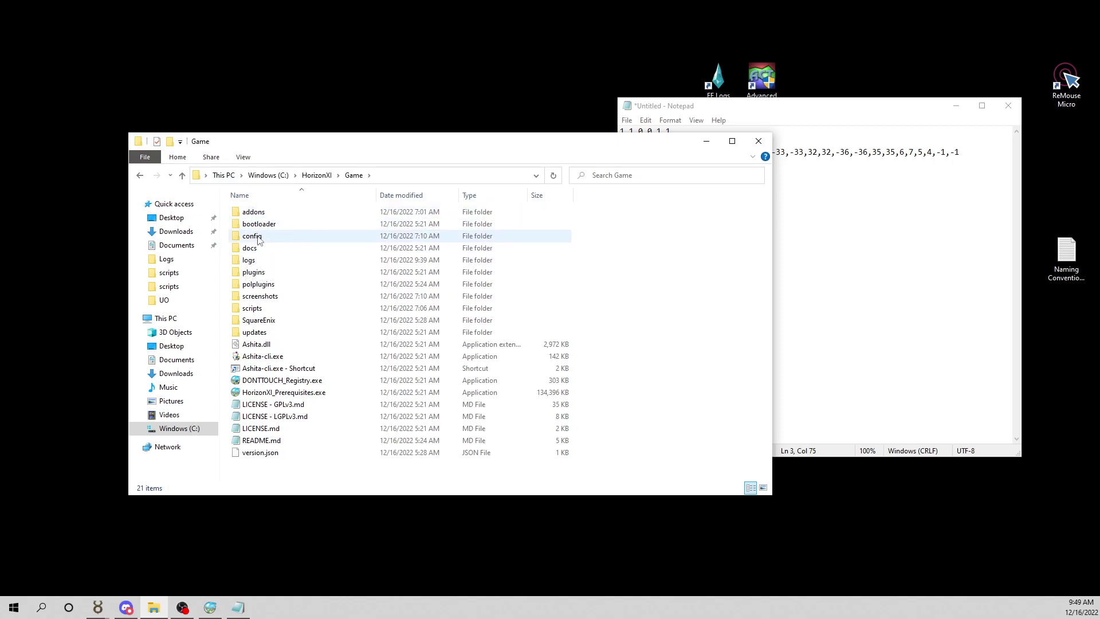
pyautogui.doubleClick(258, 241)
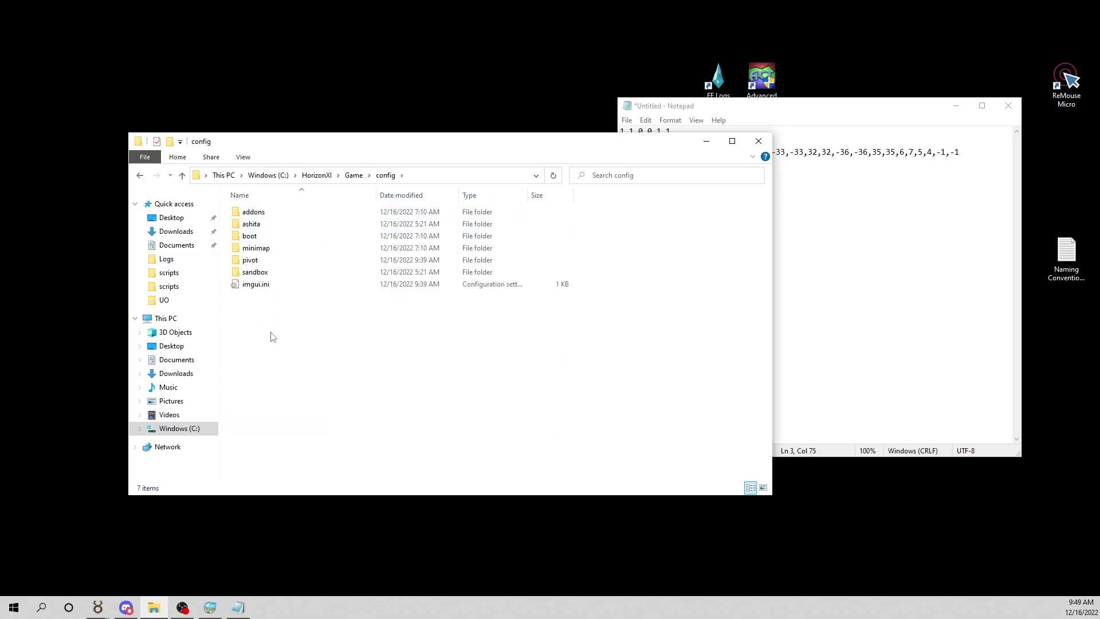
pyautogui.doubleClick(252, 236)
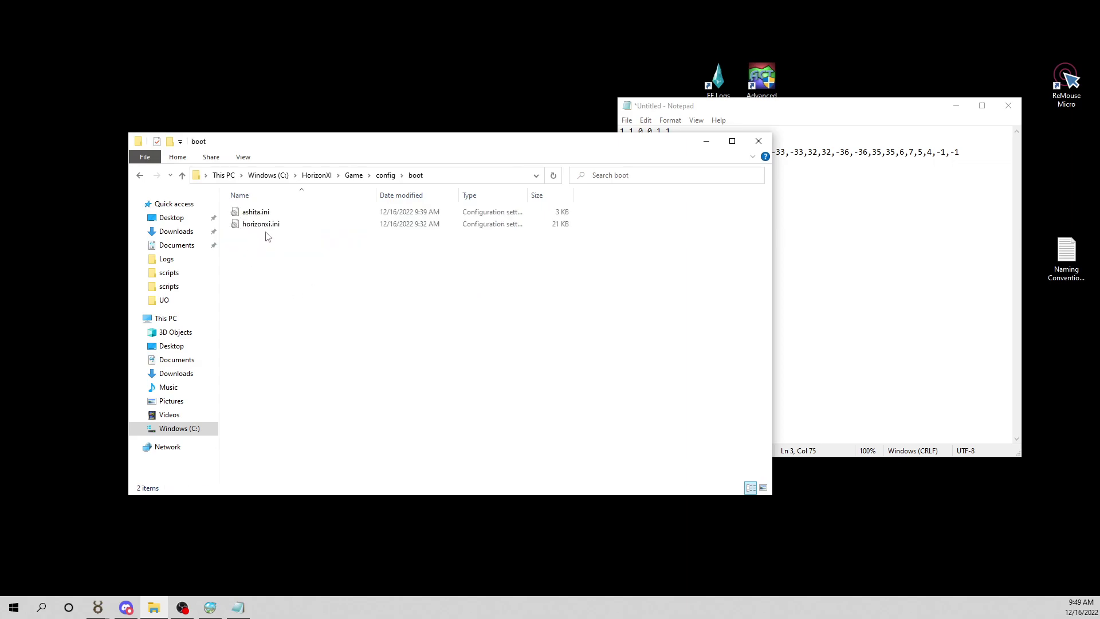
pyautogui.click(247, 228)
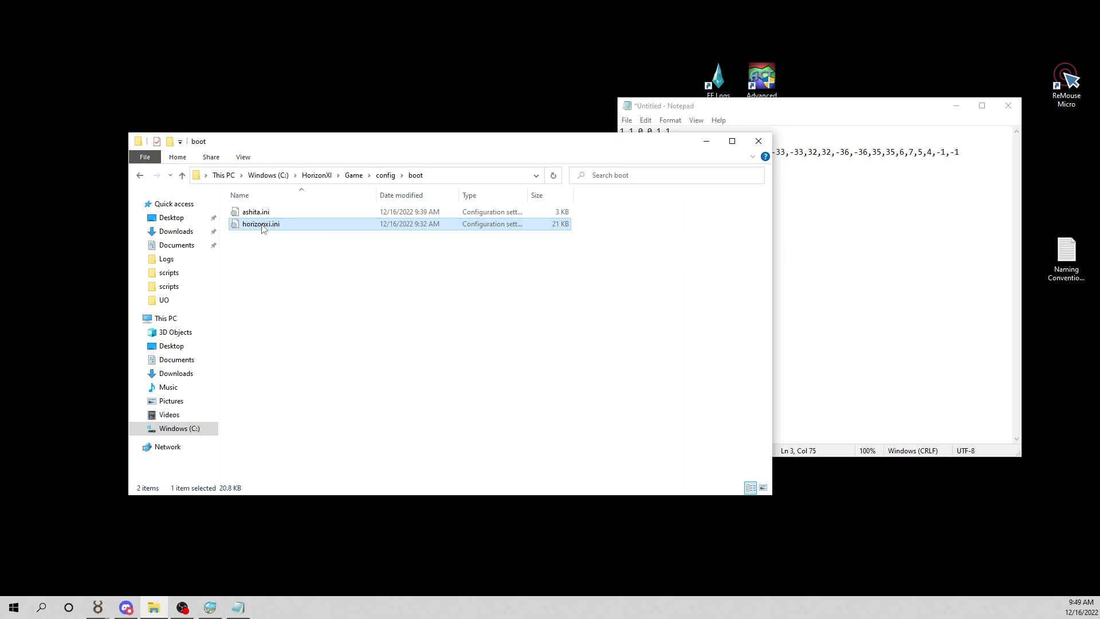
pyautogui.rightClick(262, 227)
# Step: Open horizonxi.ini in Notepad++ and replace the padmode000 value with 1,1,0,0,1,1
pyautogui.click(328, 296)
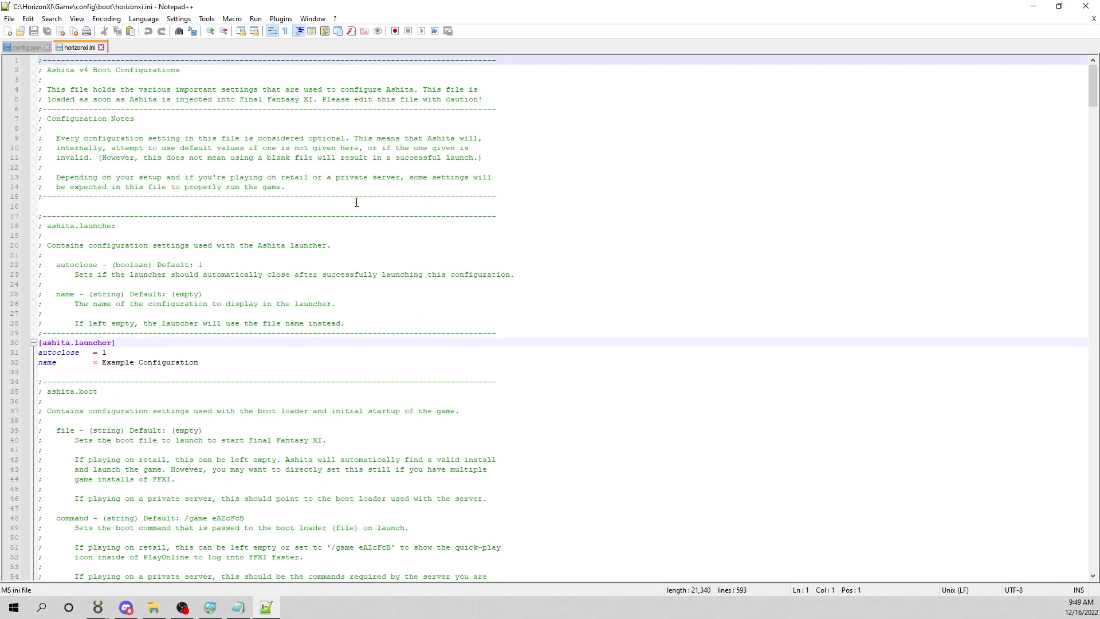
pyautogui.moveTo(1093, 83); pyautogui.dragTo(1096, 516)
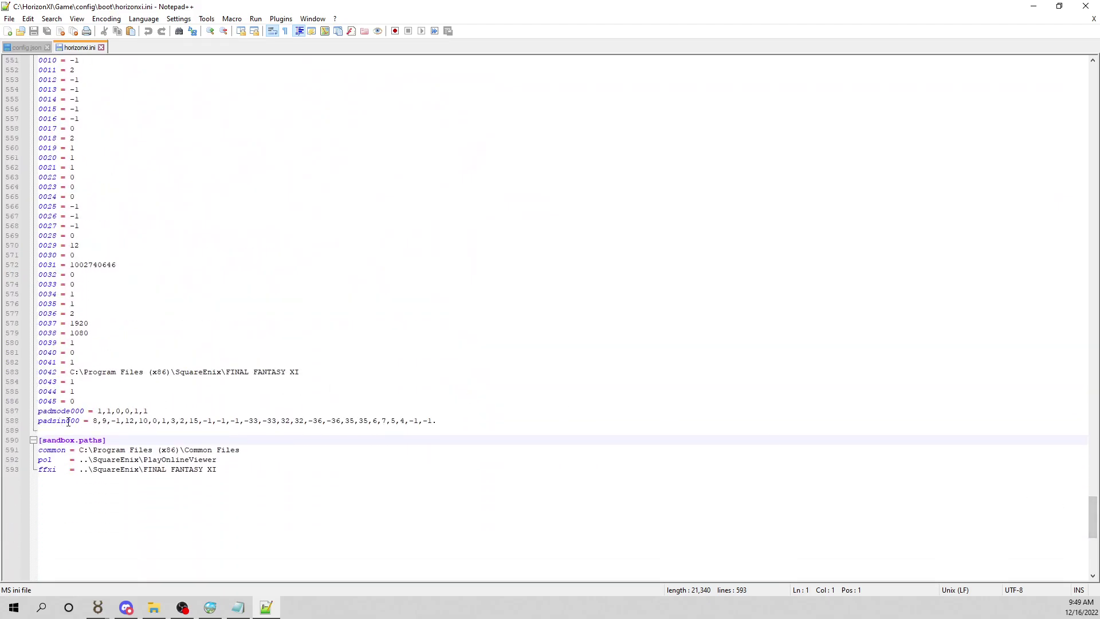
pyautogui.click(239, 607)
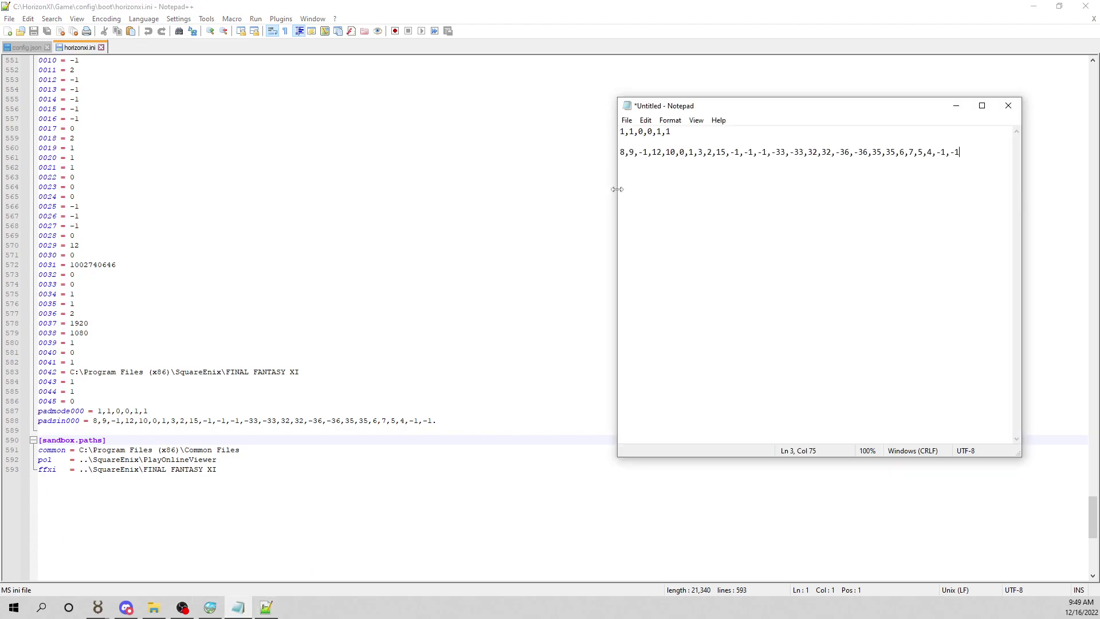
pyautogui.moveTo(679, 135); pyautogui.dragTo(622, 135)
pyautogui.hotkey('ctrl', 'c')
pyautogui.moveTo(159, 408); pyautogui.dragTo(97, 411)
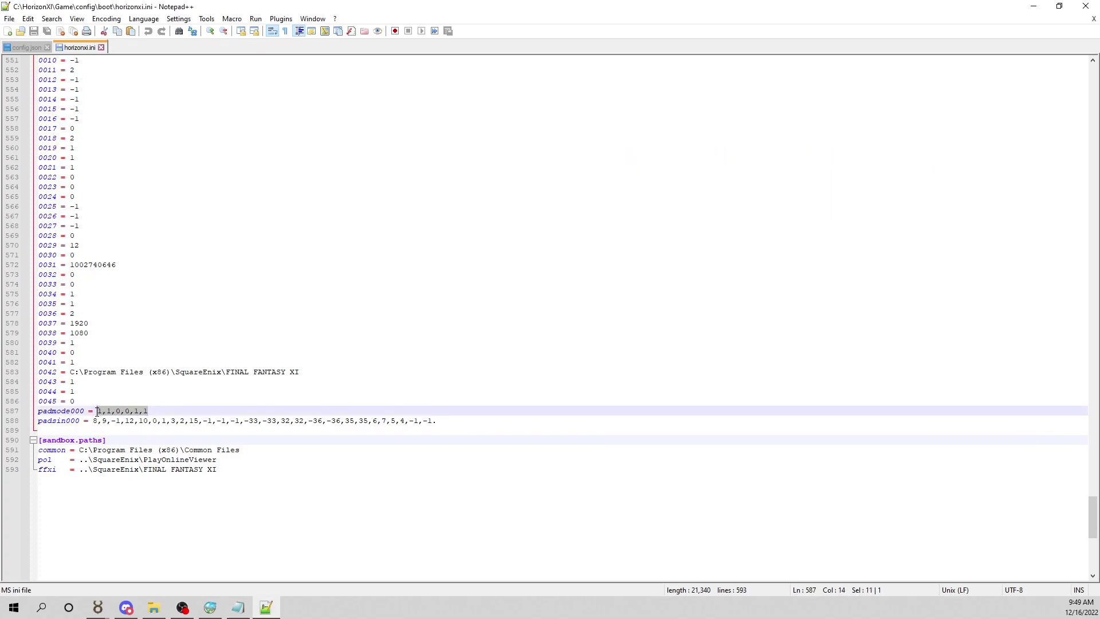
pyautogui.hotkey('ctrl', 'v')
pyautogui.click(221, 421)
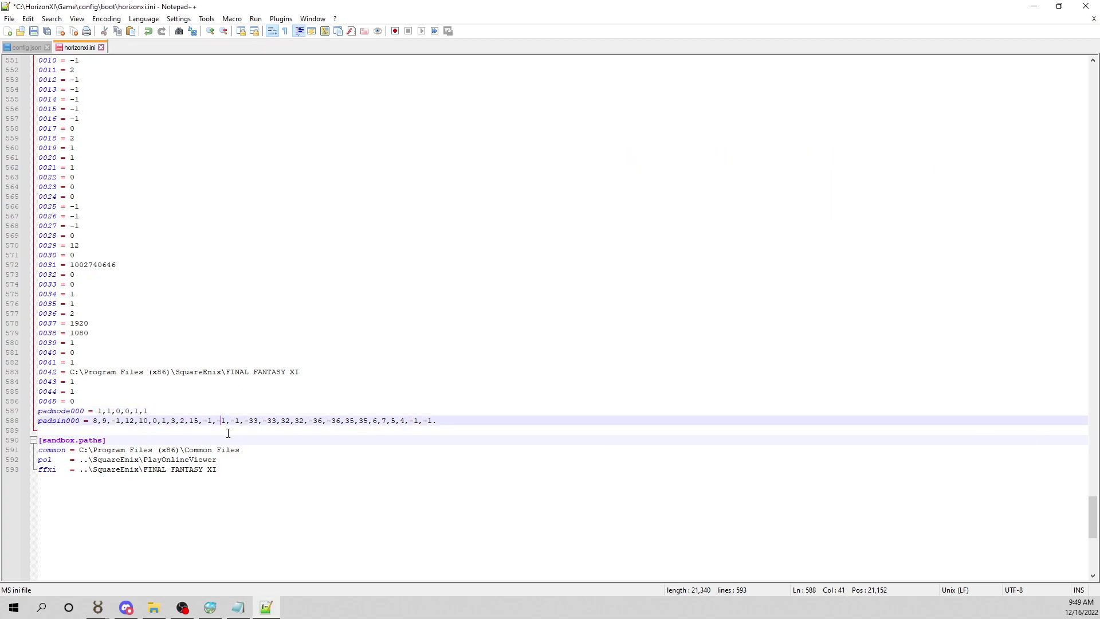
# Step: Replace the padsin000 value with the long number list plus a trailing period, then save and close
pyautogui.click(238, 608)
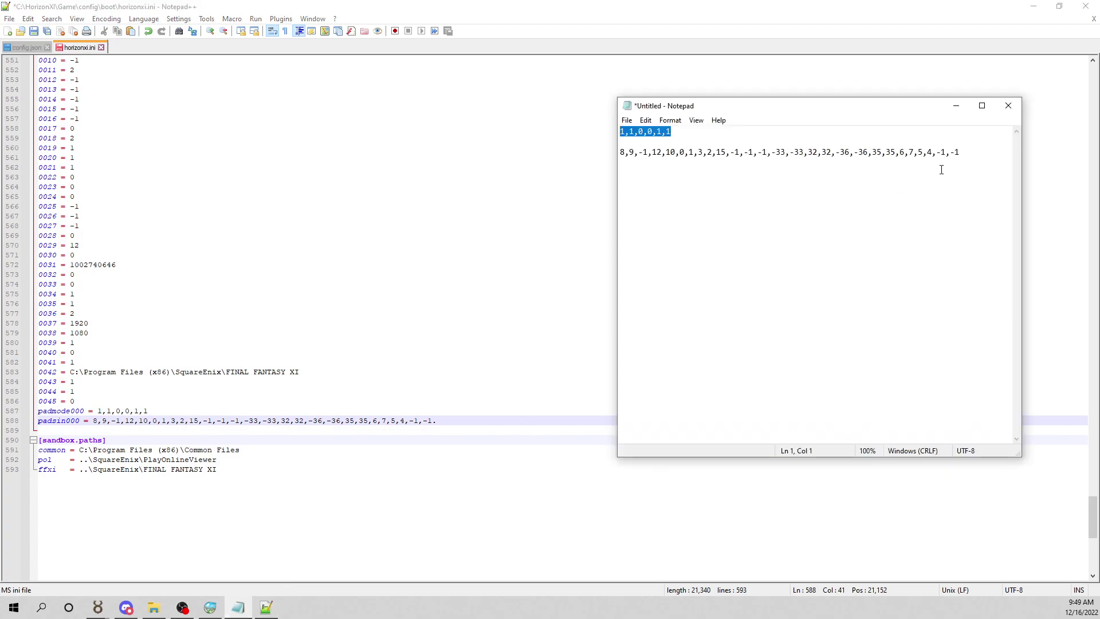
pyautogui.click(963, 151)
pyautogui.moveTo(963, 152); pyautogui.dragTo(619, 151)
pyautogui.hotkey('ctrl', 'c')
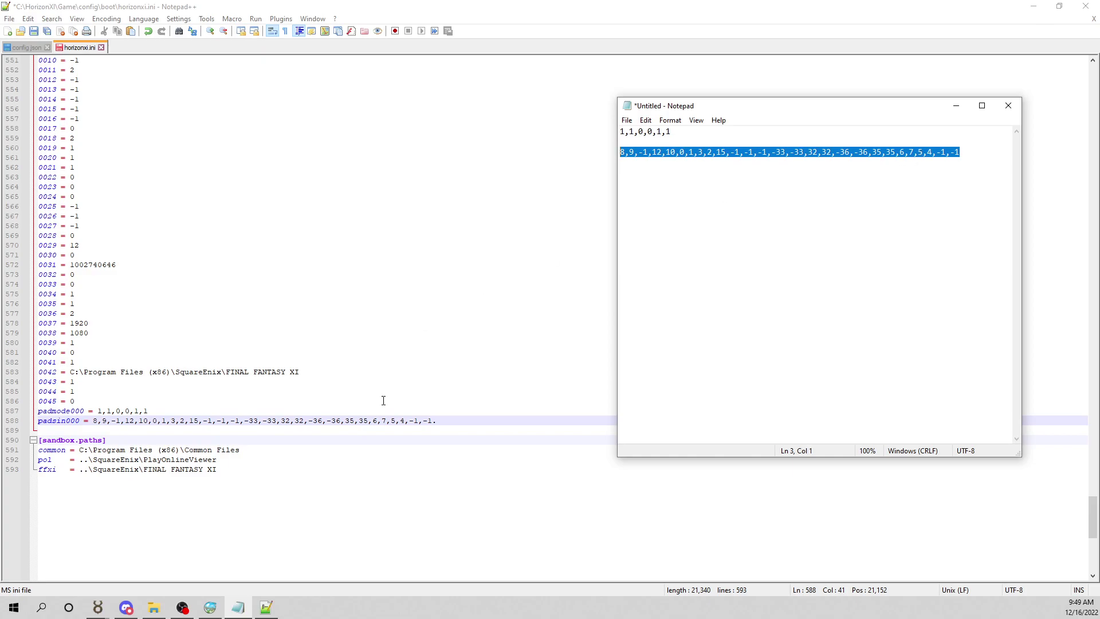
pyautogui.moveTo(460, 421); pyautogui.dragTo(97, 421)
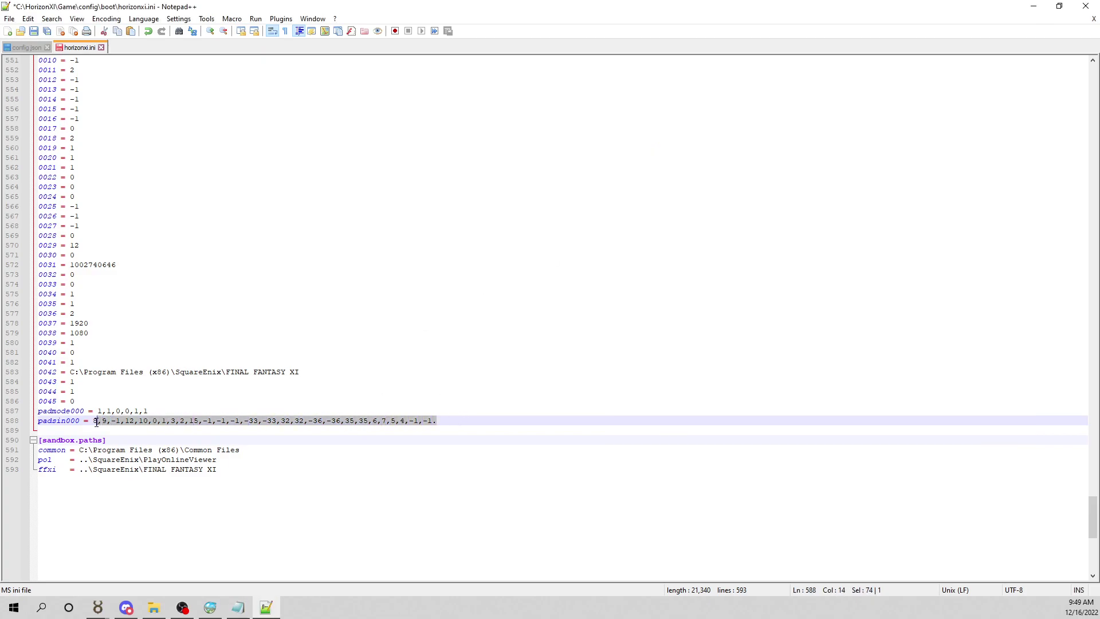
pyautogui.hotkey('ctrl', 'v')
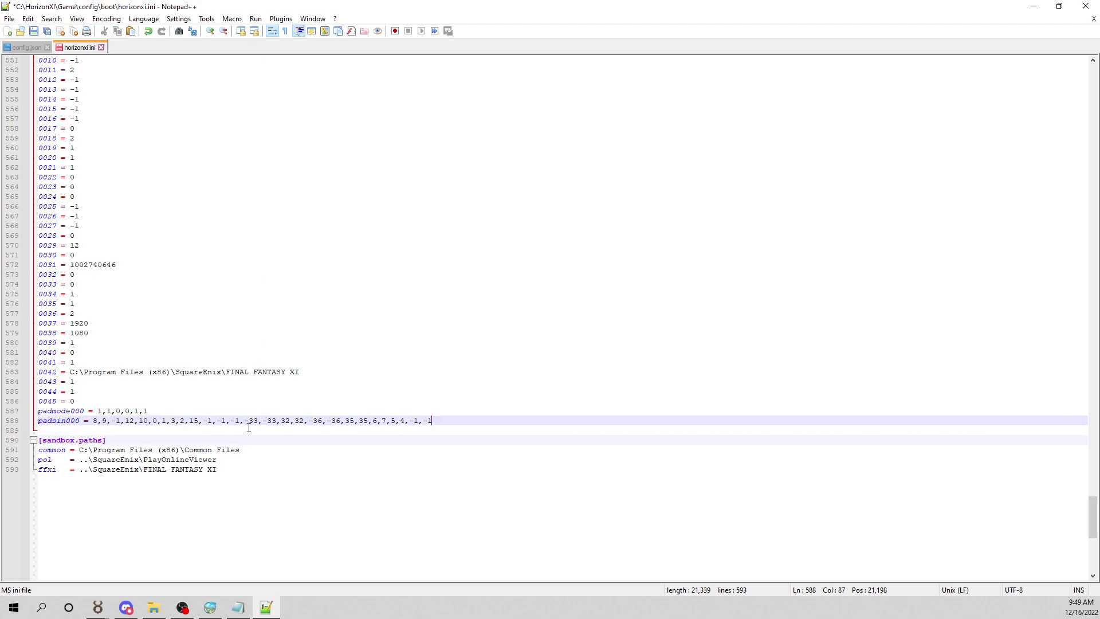
pyautogui.write('.')
pyautogui.click(32, 31)
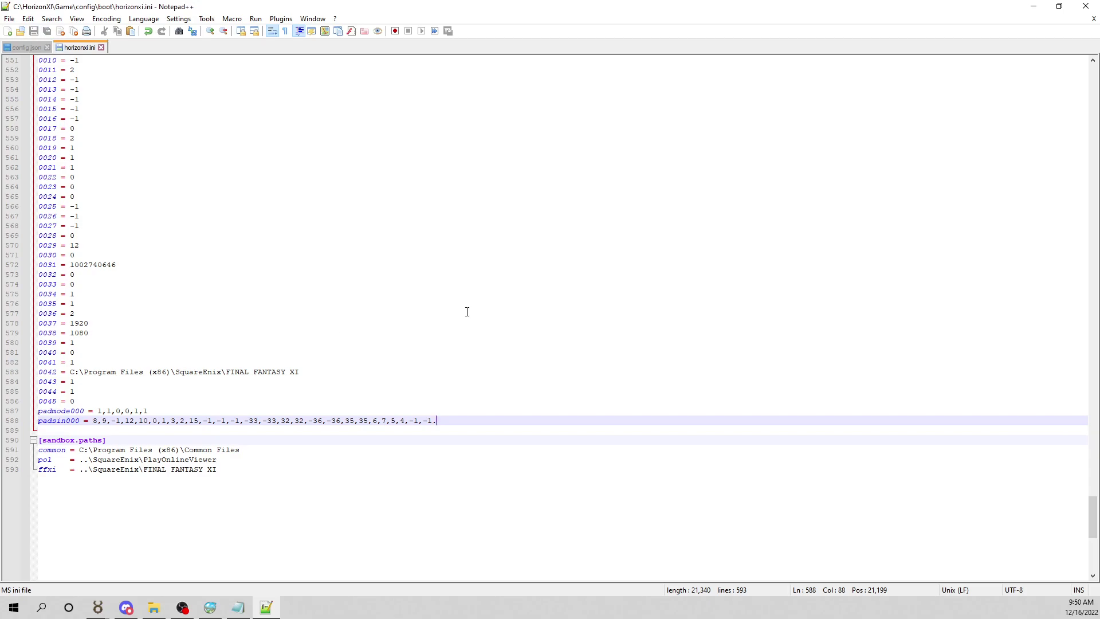
pyautogui.click(1086, 12)
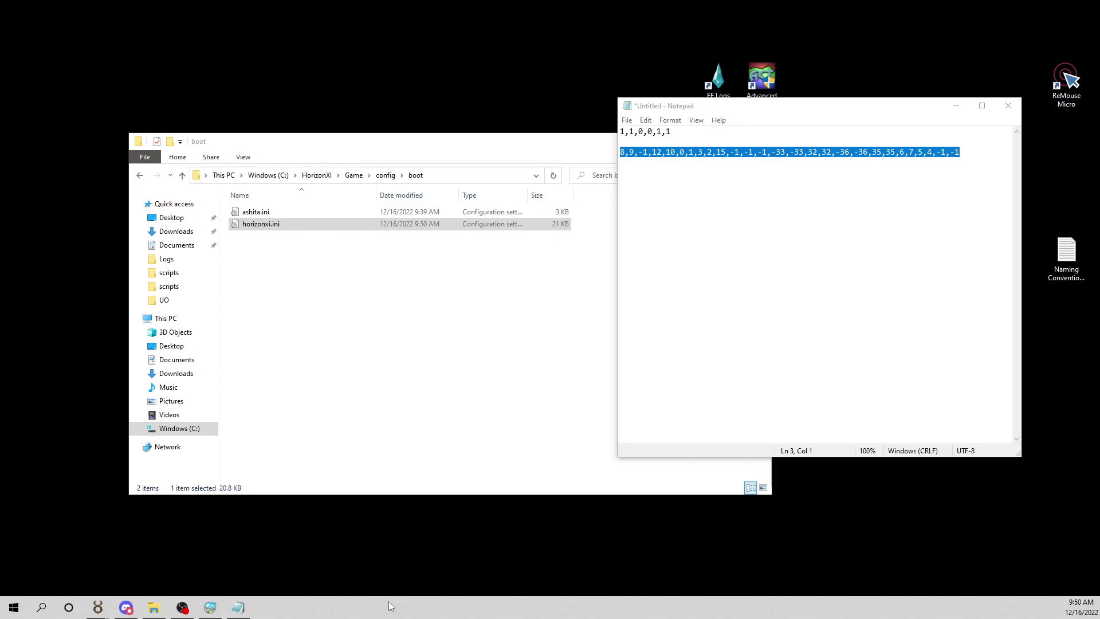
# Step: Go to %appdata%\HorizonXI-Launcher and edit config.json with Notepad++
pyautogui.click(43, 607)
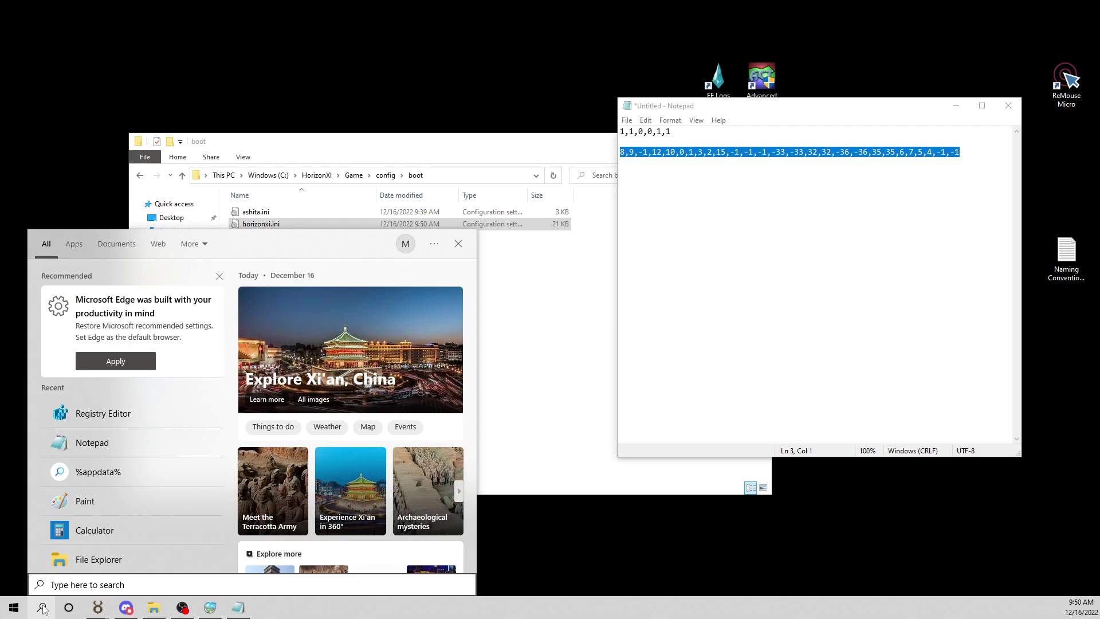
pyautogui.write('%appdata')
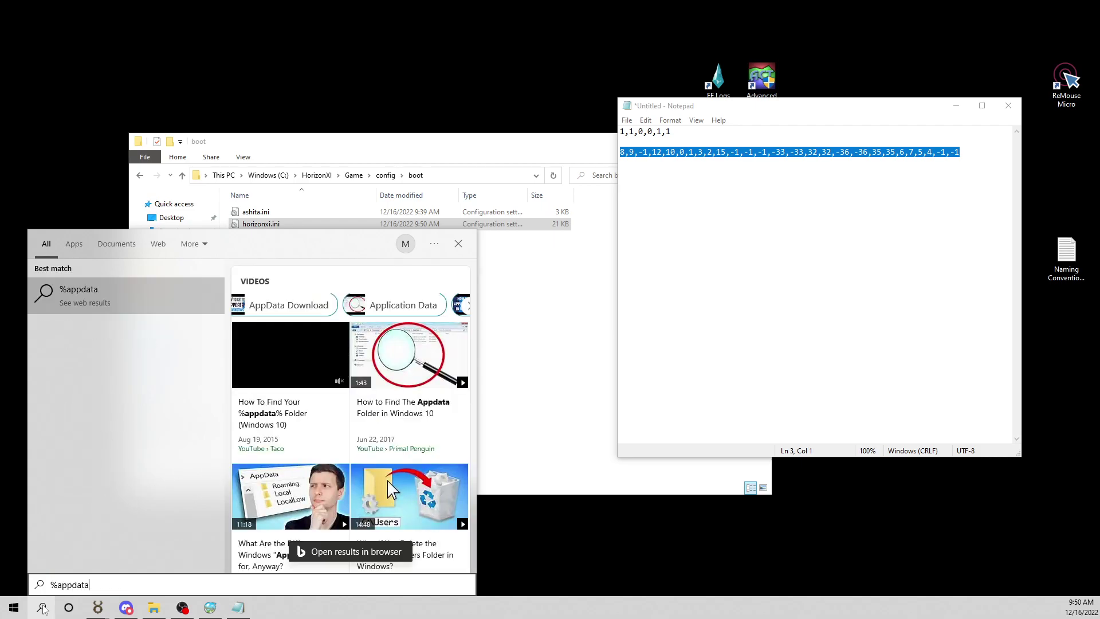
pyautogui.write('%')
pyautogui.press('Return')
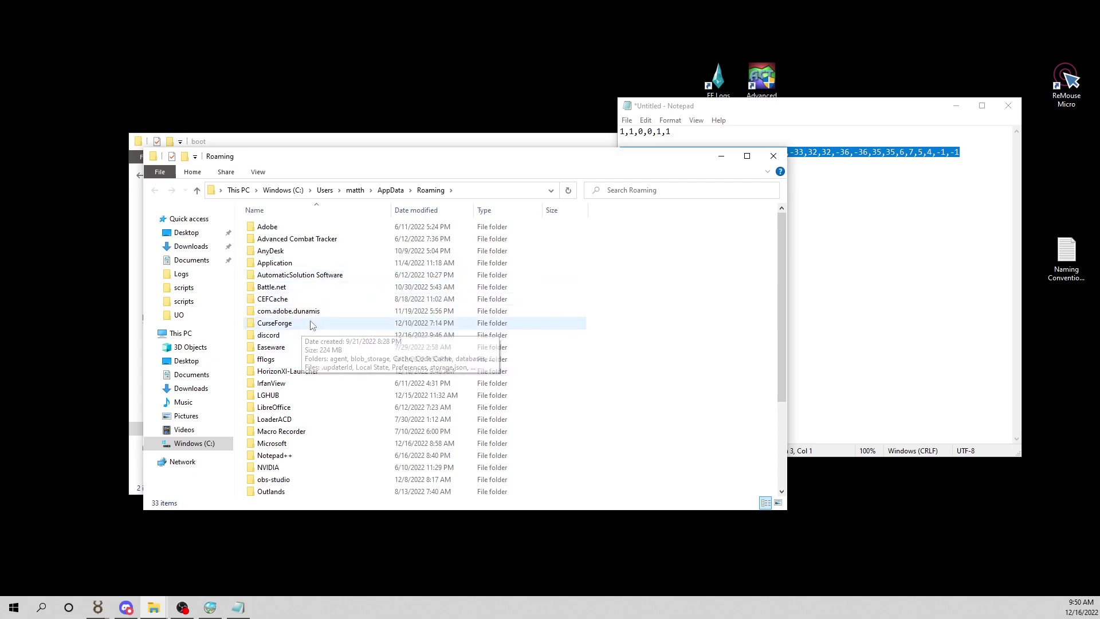
pyautogui.doubleClick(298, 375)
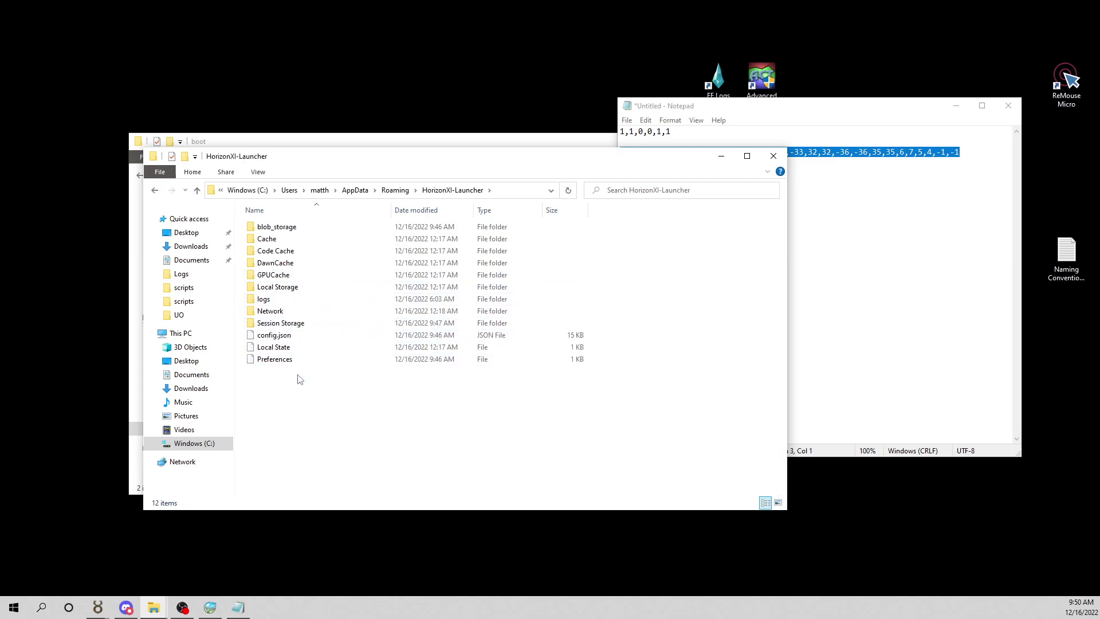
pyautogui.rightClick(277, 338)
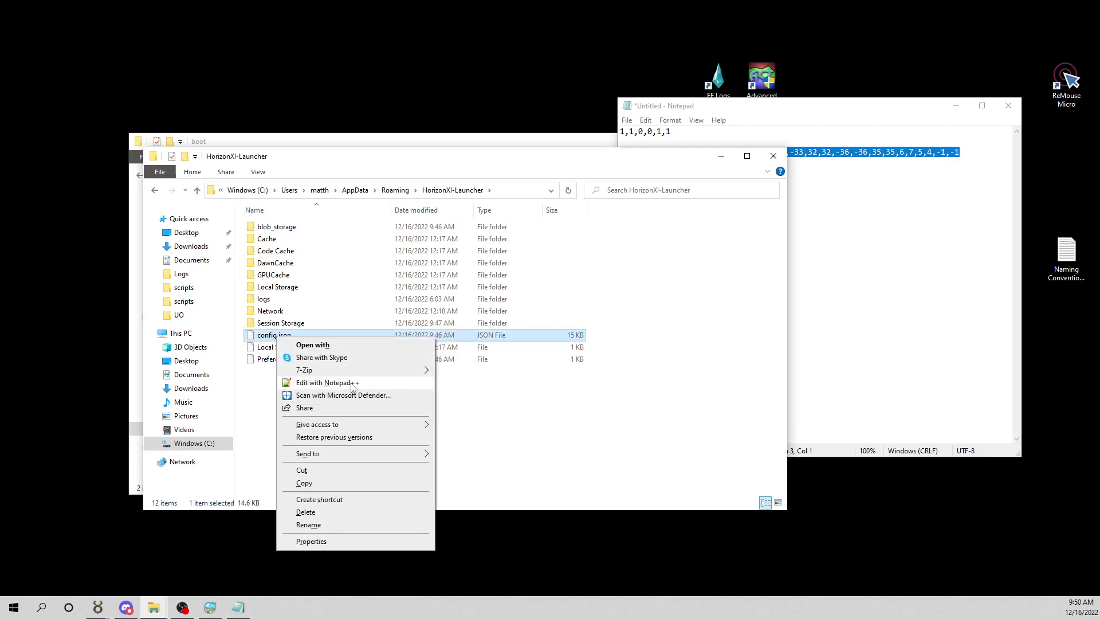
pyautogui.click(326, 383)
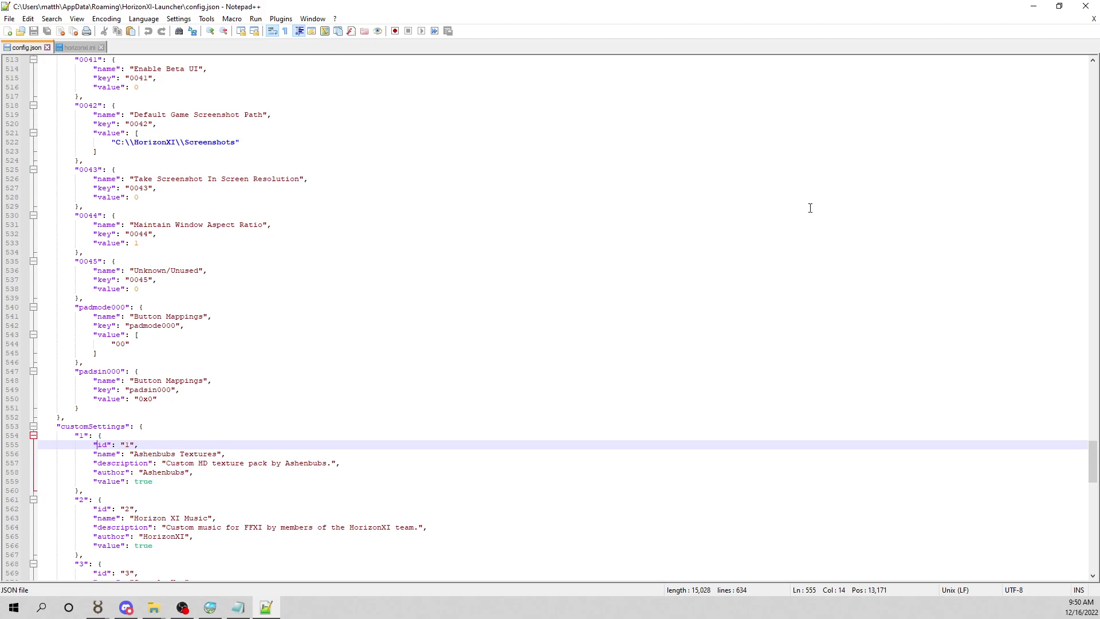
pyautogui.scroll(17, 360, 391)
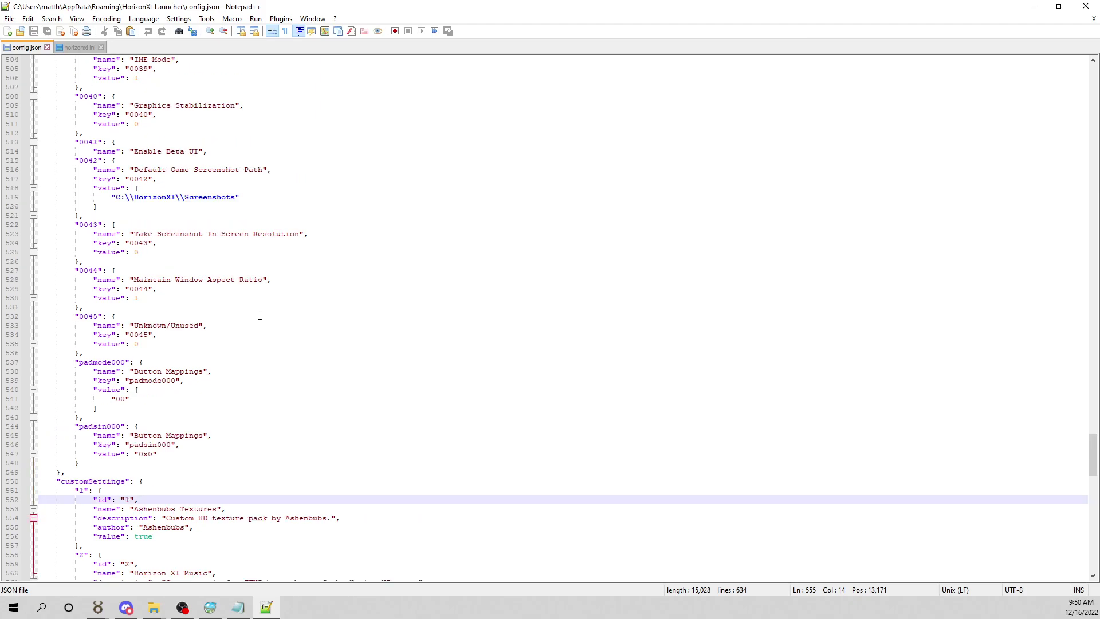
pyautogui.click(338, 112)
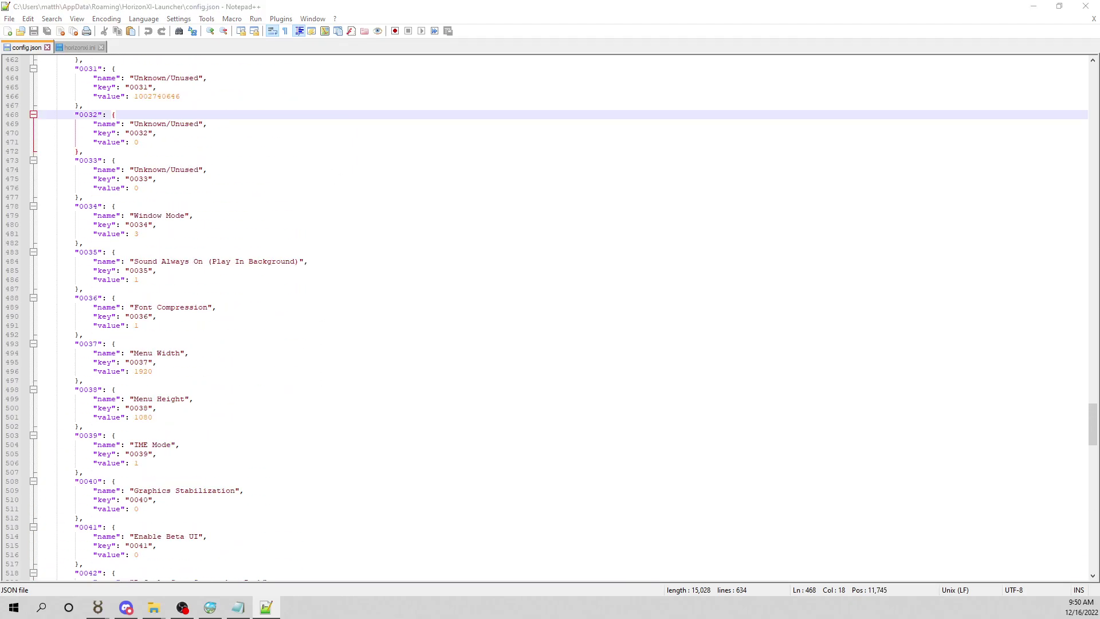
pyautogui.hotkey('ctrl', 'f')
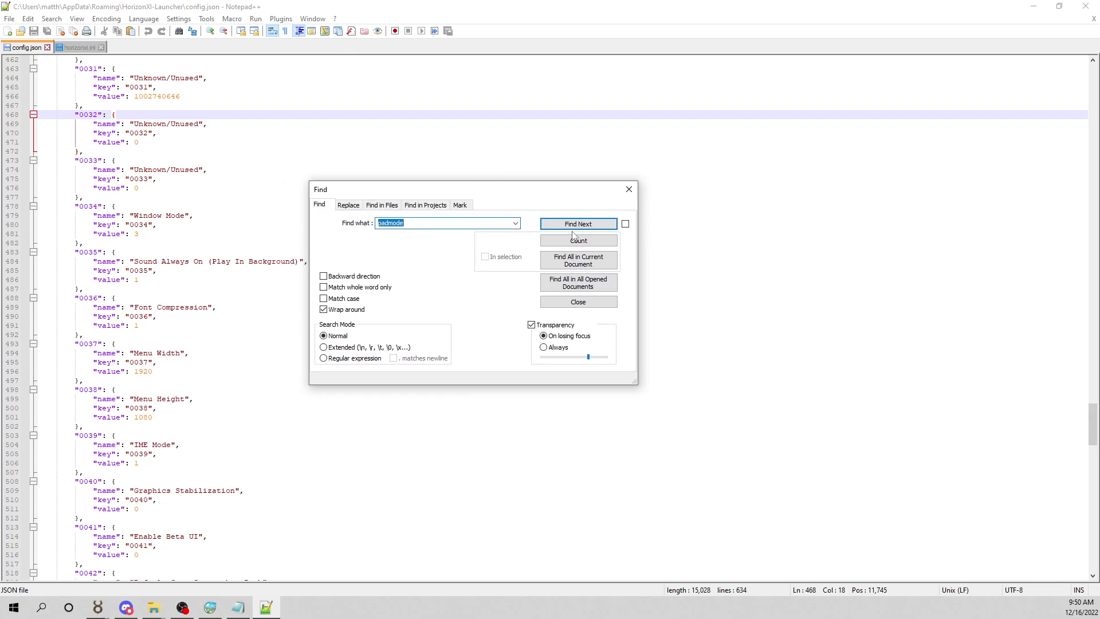
pyautogui.click(422, 223)
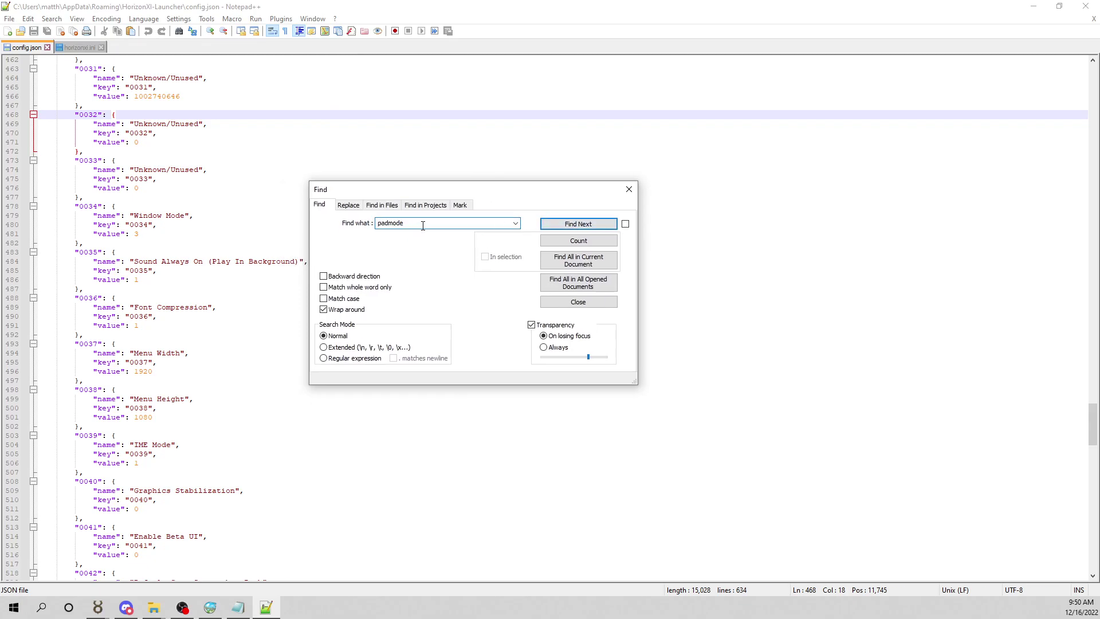
pyautogui.click(581, 224)
pyautogui.click(578, 302)
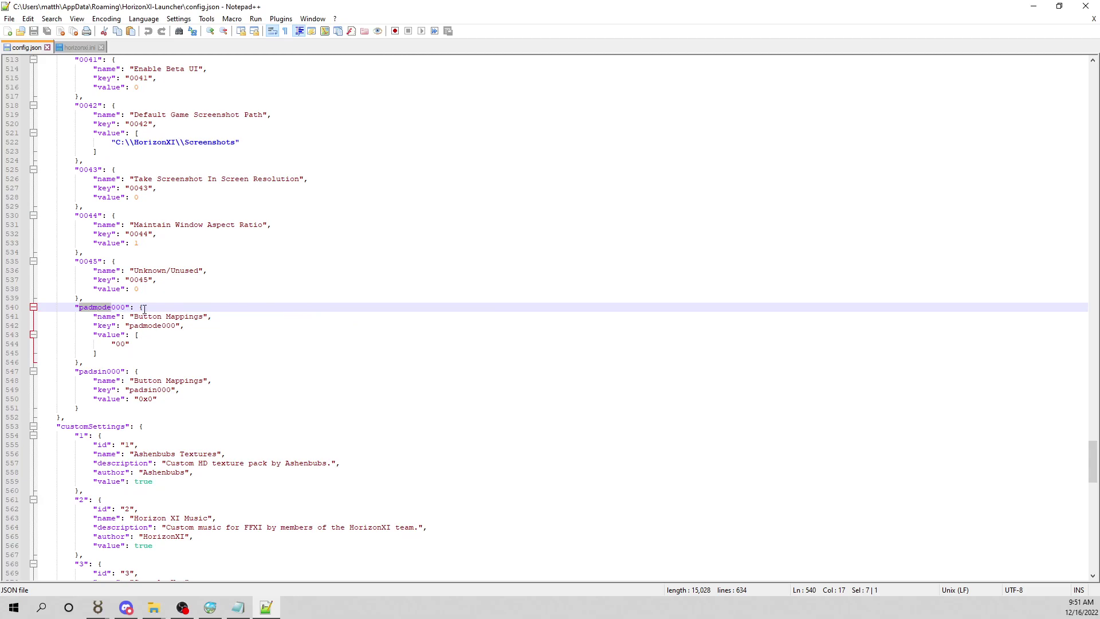
pyautogui.click(144, 310)
pyautogui.click(187, 327)
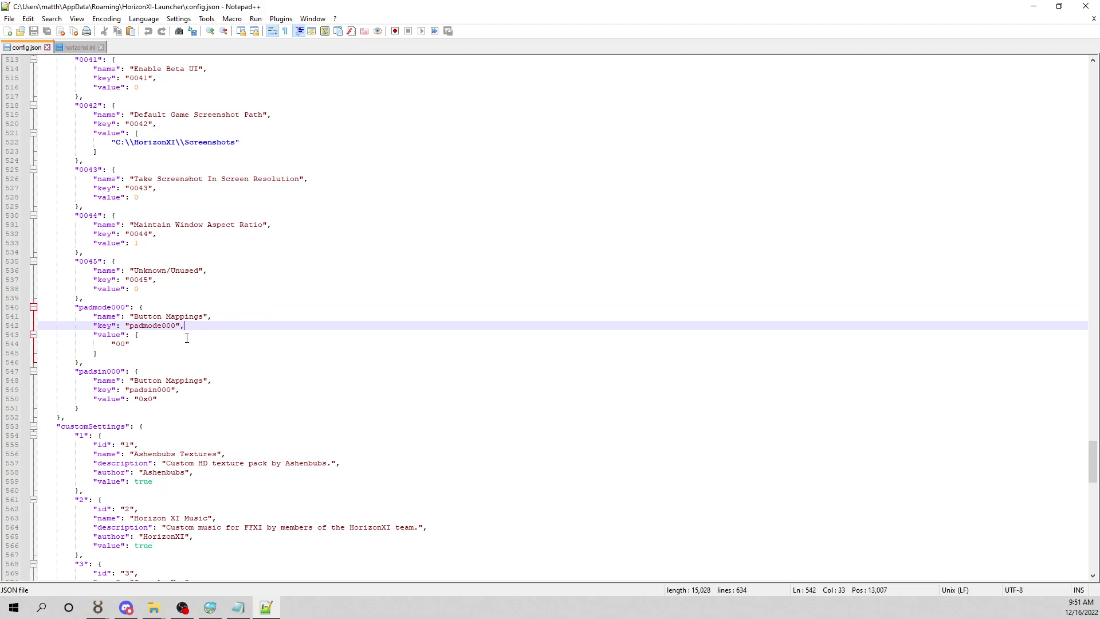
pyautogui.click(147, 344)
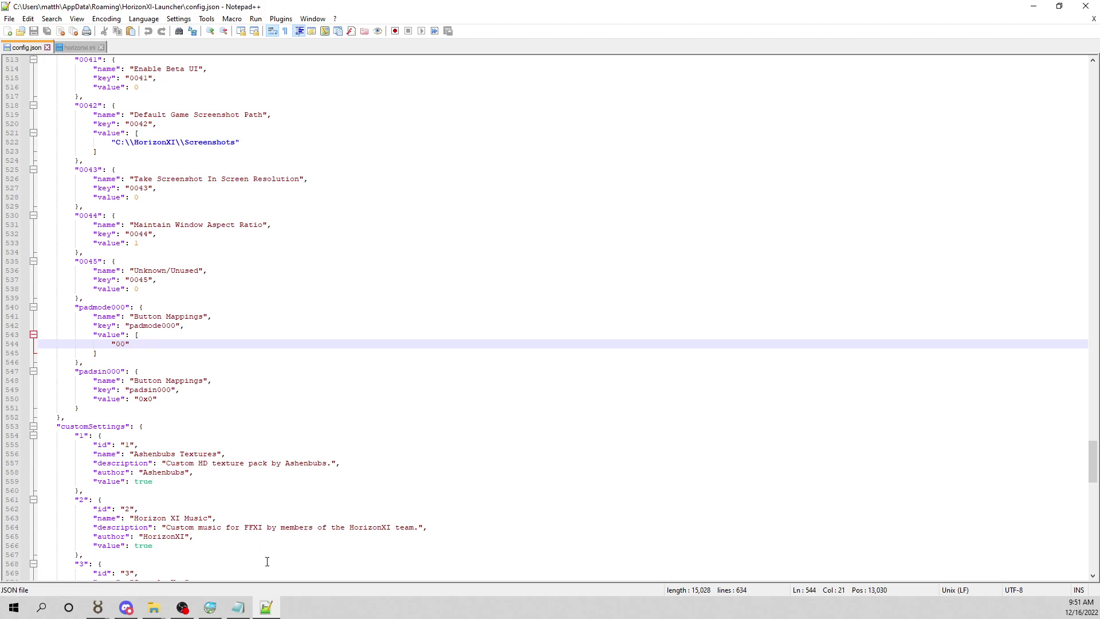
# Step: Replace padmode000's "00" with 1,1,0,0,1,1, putting the entries on separate lines
pyautogui.click(238, 607)
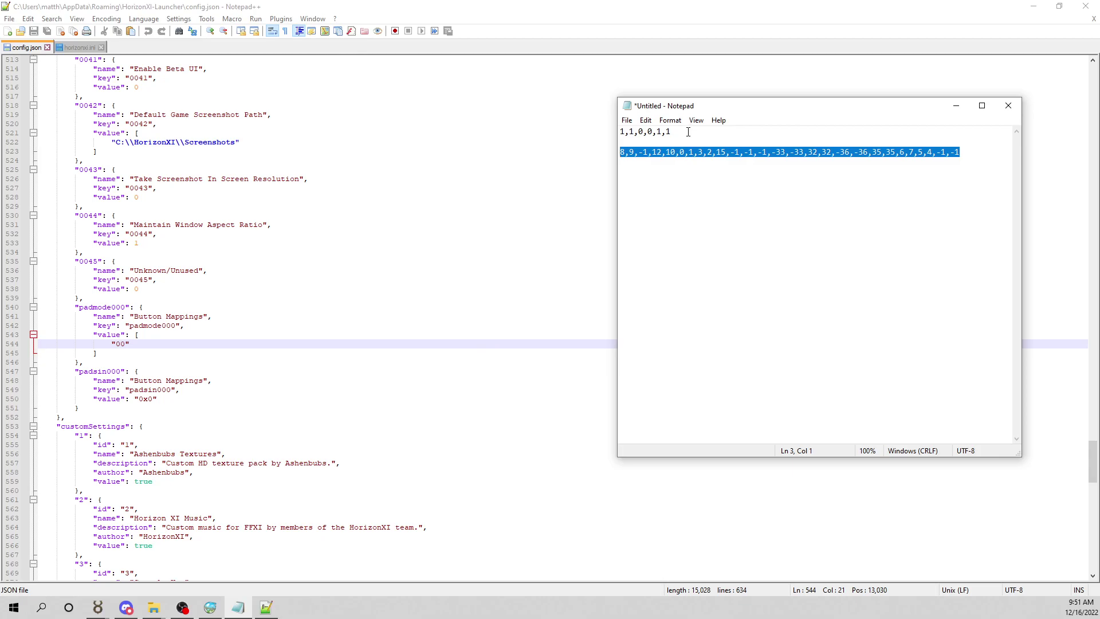
pyautogui.moveTo(680, 132); pyautogui.dragTo(596, 133)
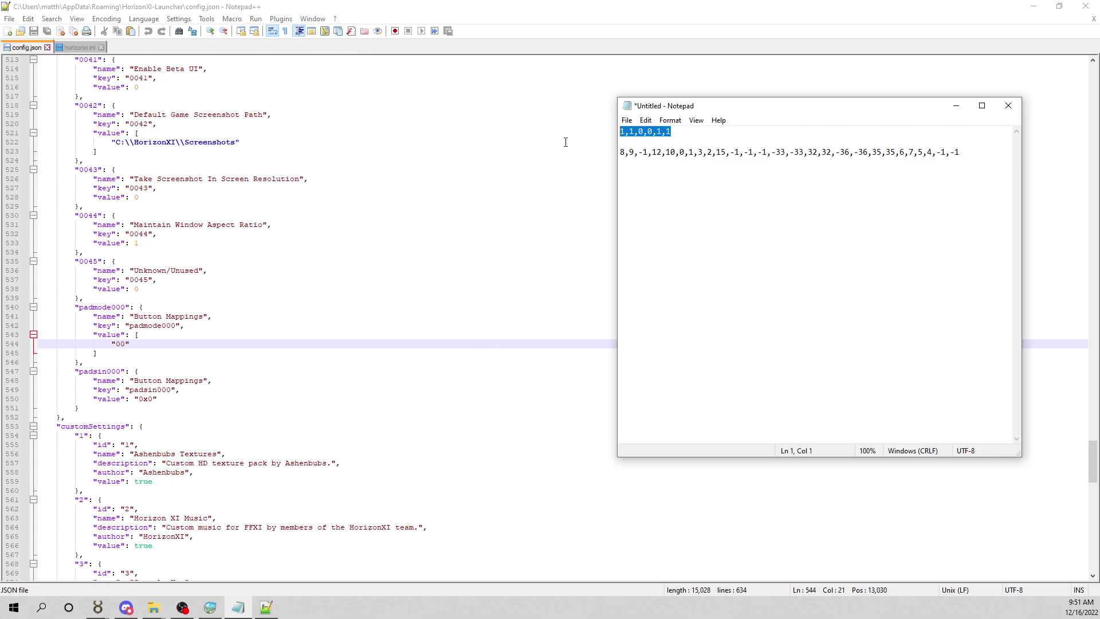
pyautogui.click(157, 332)
pyautogui.moveTo(130, 344); pyautogui.dragTo(110, 344)
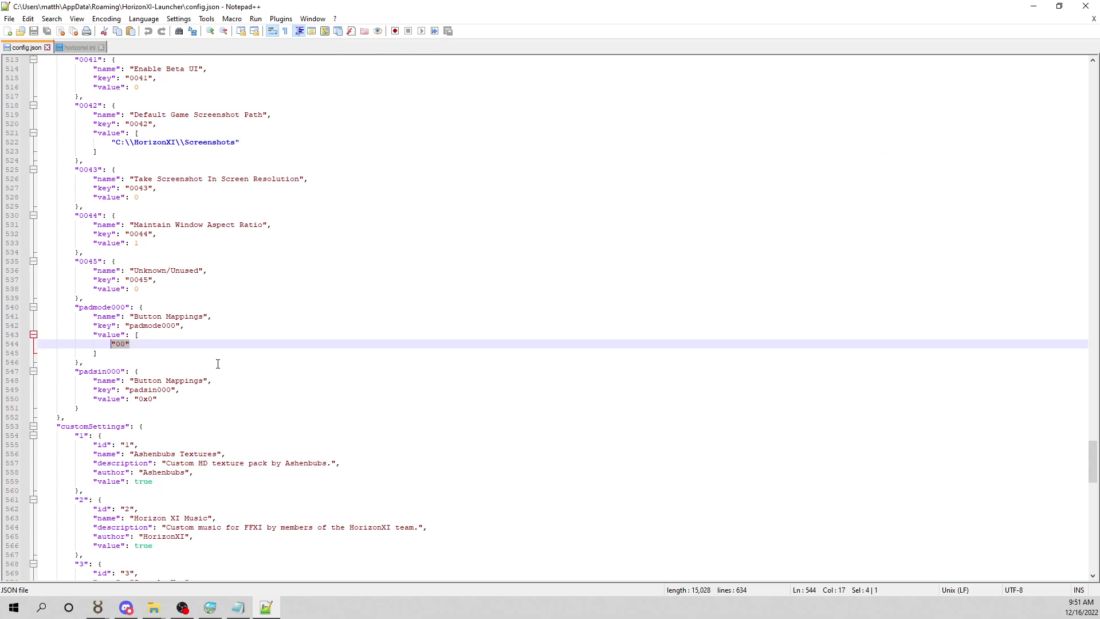
pyautogui.write('1,1,0,0,1,1')
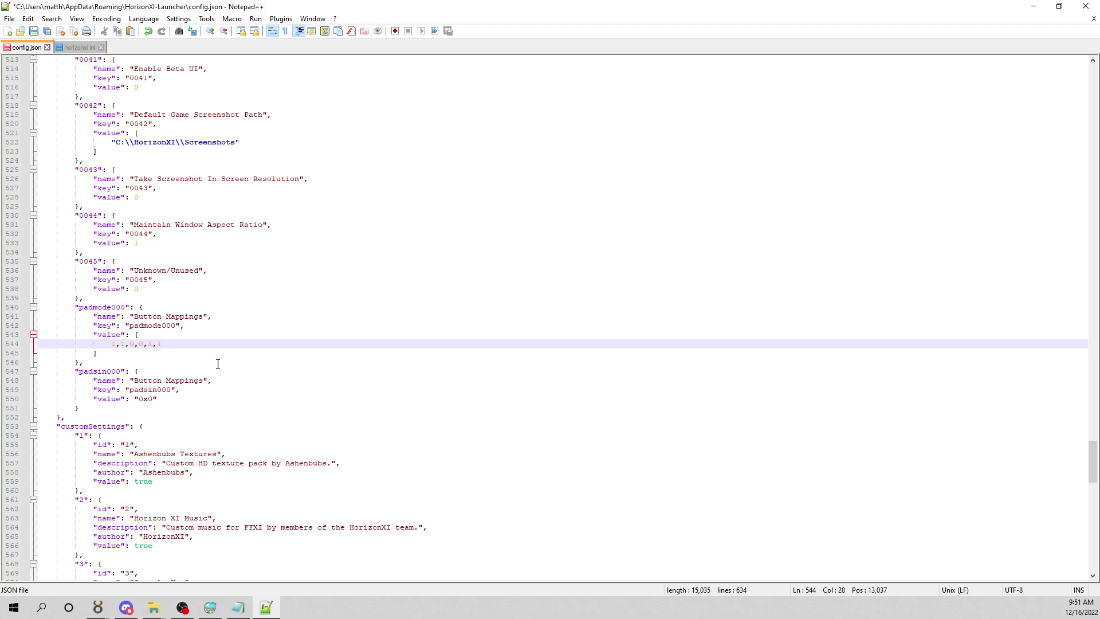
pyautogui.click(120, 344)
pyautogui.press('Return')
pyautogui.press('Return')
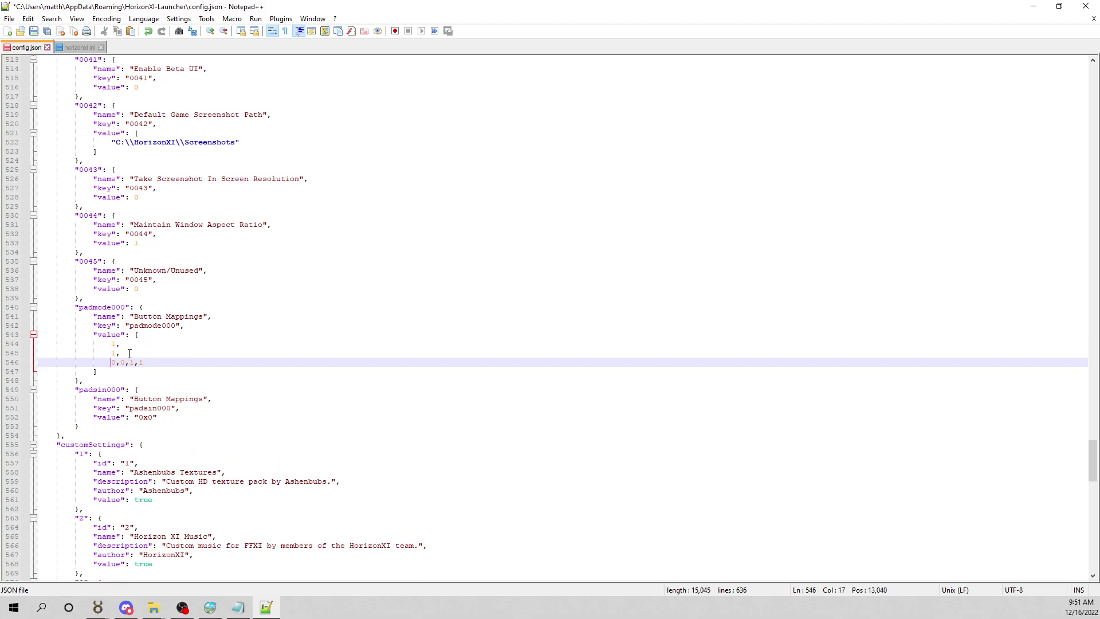
pyautogui.click(120, 362)
pyautogui.press('Return')
pyautogui.click(123, 371)
pyautogui.press('Return')
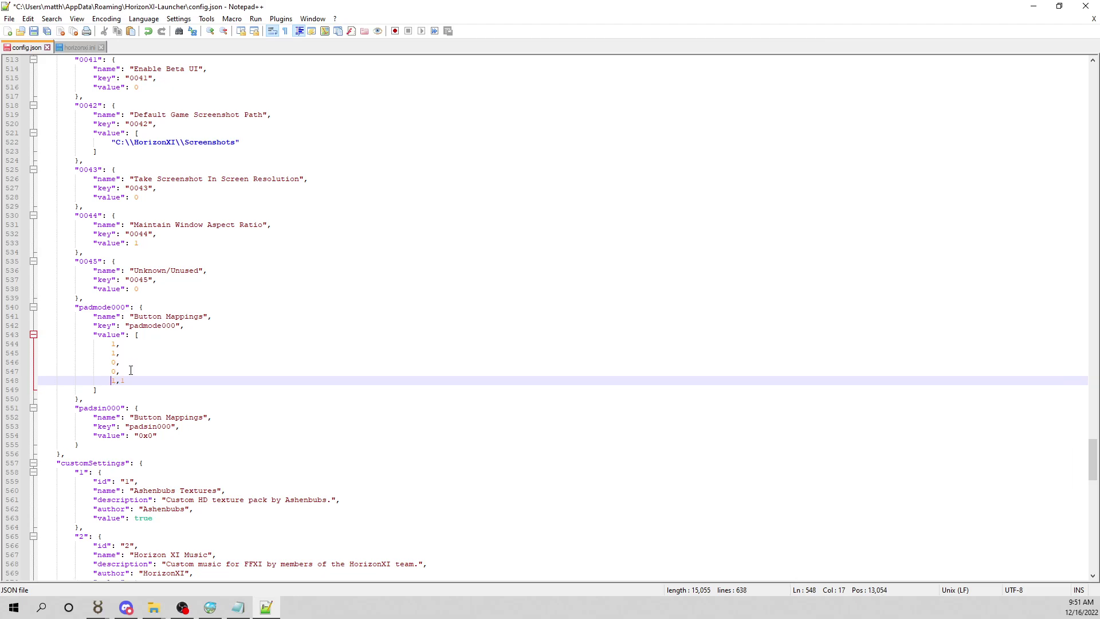
pyautogui.click(121, 380)
pyautogui.press('Return')
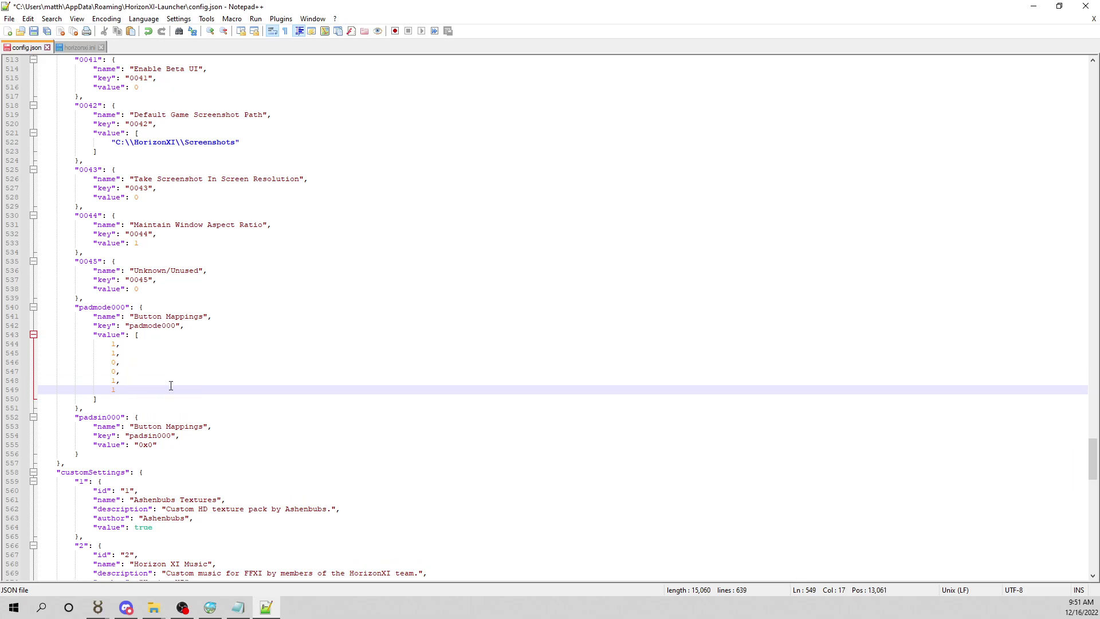
# Step: Replace padsin000's 0x0 with a bracketed array holding the long number list
pyautogui.click(163, 414)
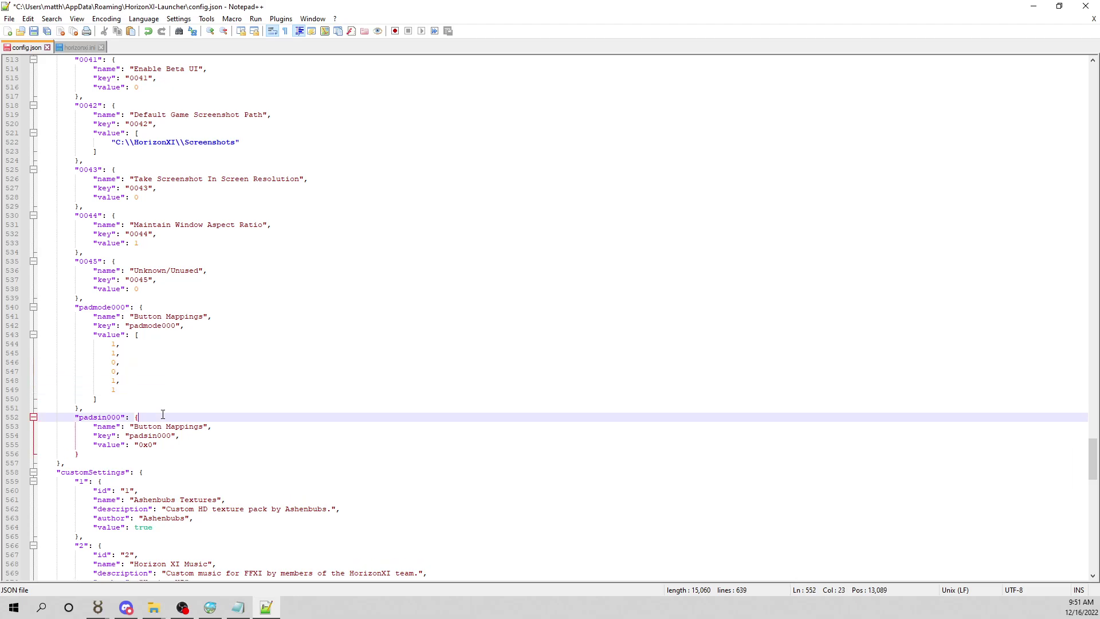
pyautogui.click(238, 607)
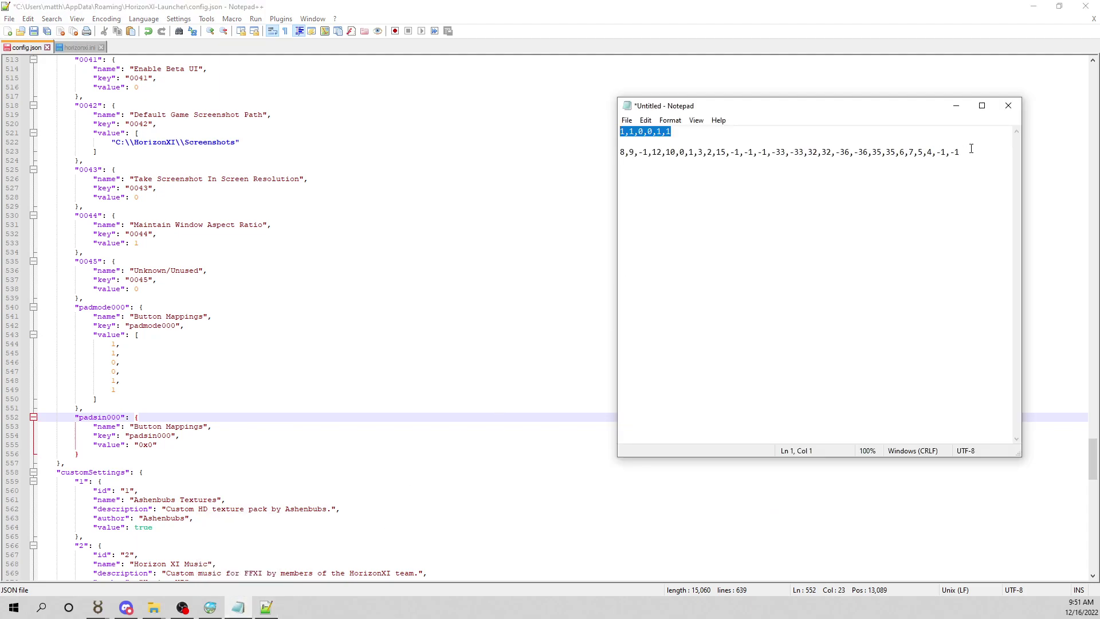
pyautogui.moveTo(971, 150); pyautogui.dragTo(612, 151)
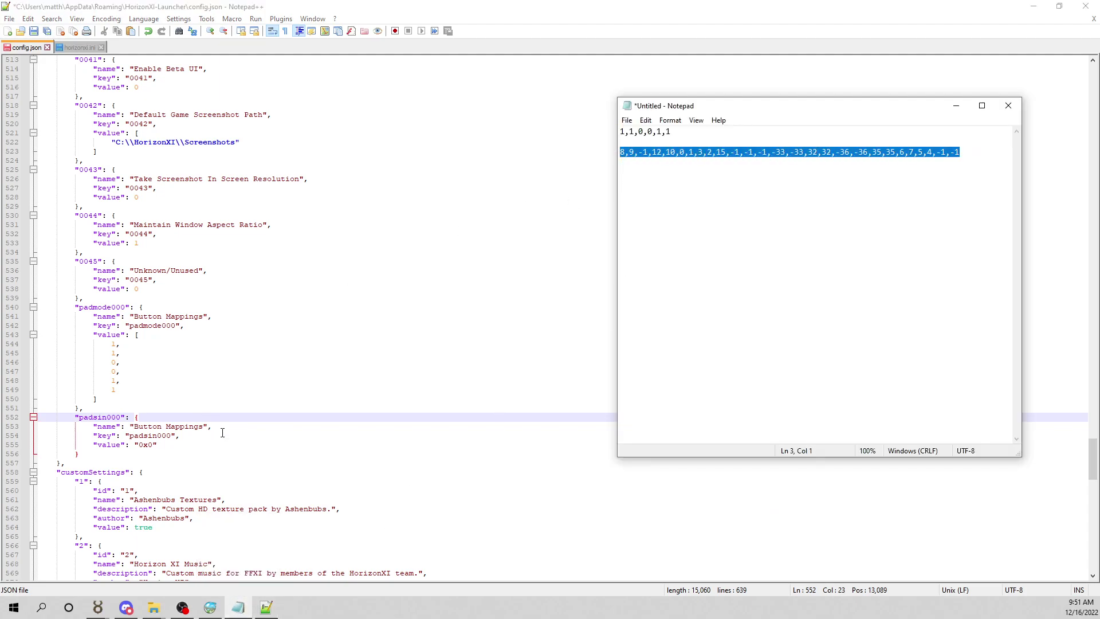
pyautogui.click(180, 442)
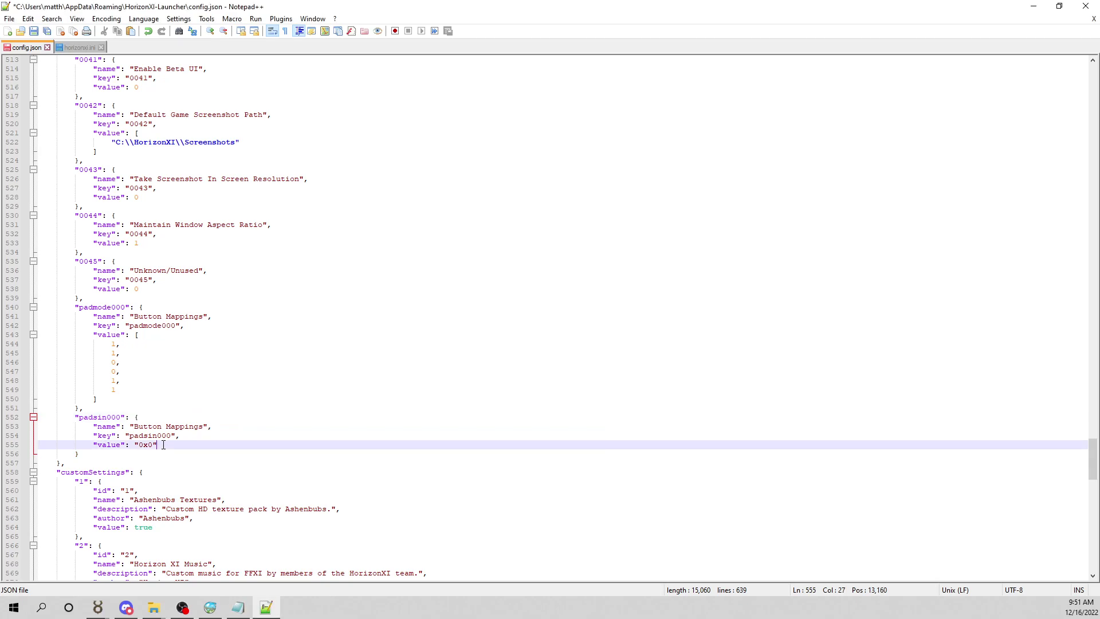
pyautogui.moveTo(164, 444); pyautogui.dragTo(138, 445)
pyautogui.press('BackSpace')
pyautogui.press('BackSpace')
pyautogui.write('[')
pyautogui.press('Return')
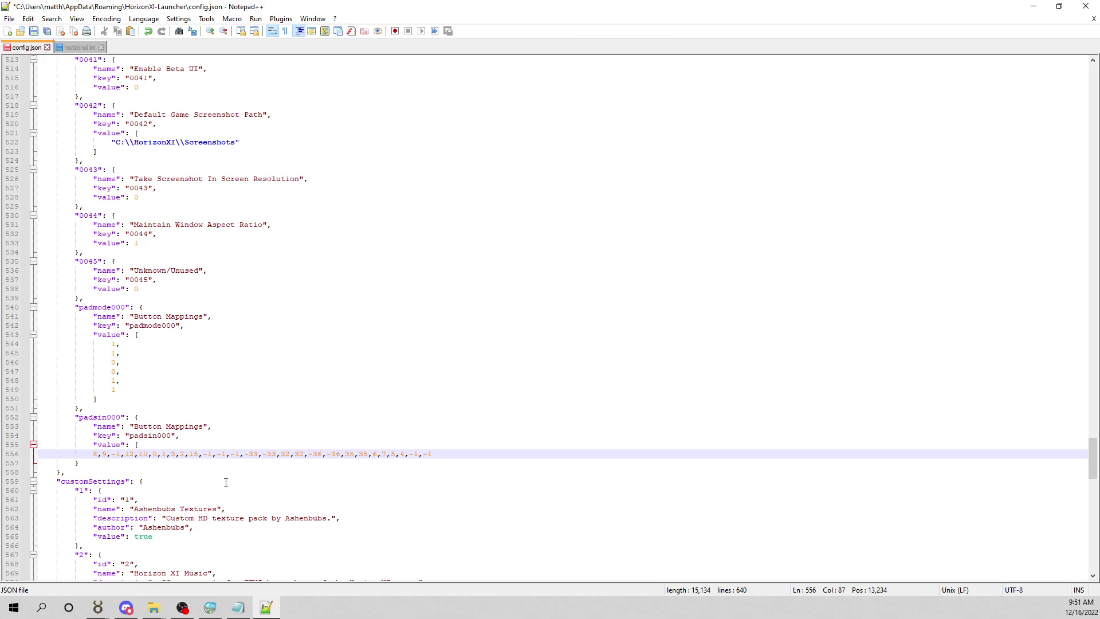
pyautogui.press('Return')
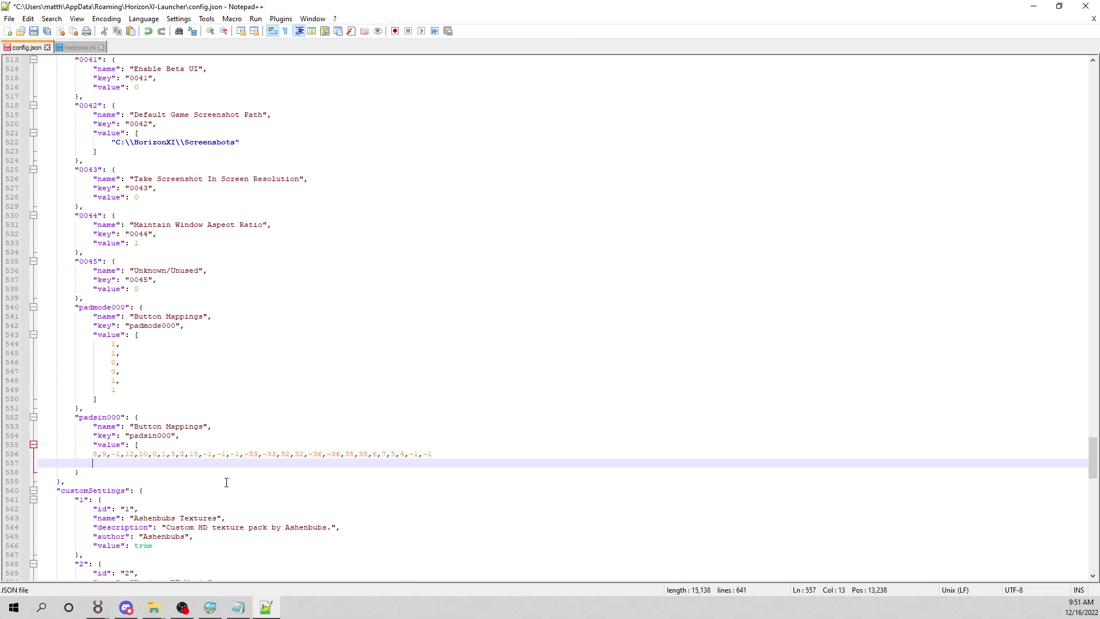
pyautogui.write(']')
pyautogui.click(237, 433)
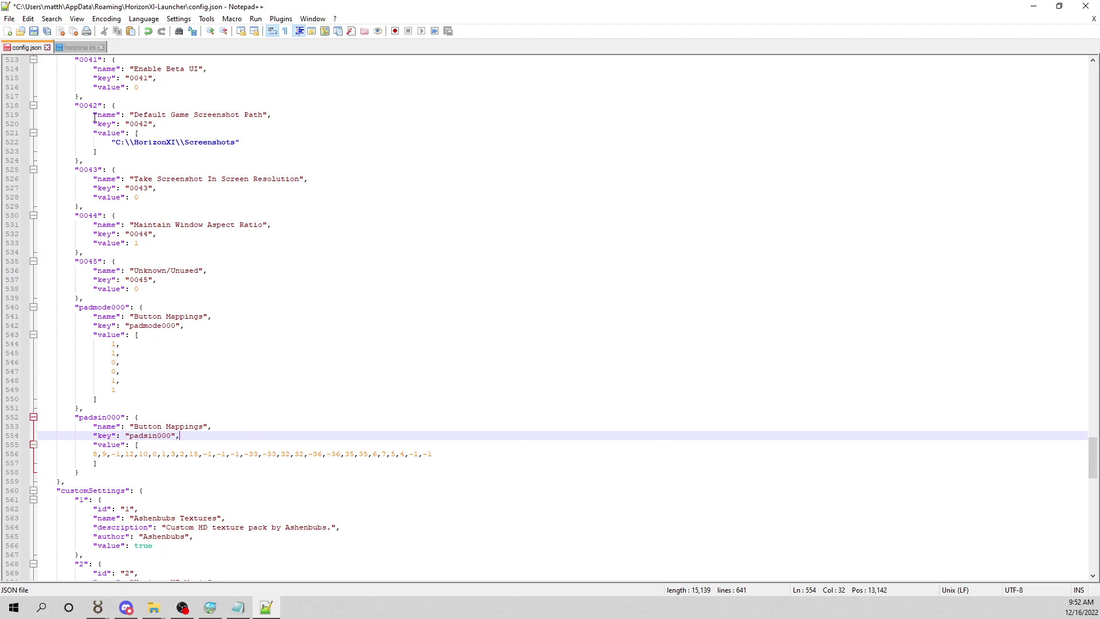
# Step: Save and close config.json, then return to the launcher's Home page and press Play
pyautogui.click(34, 32)
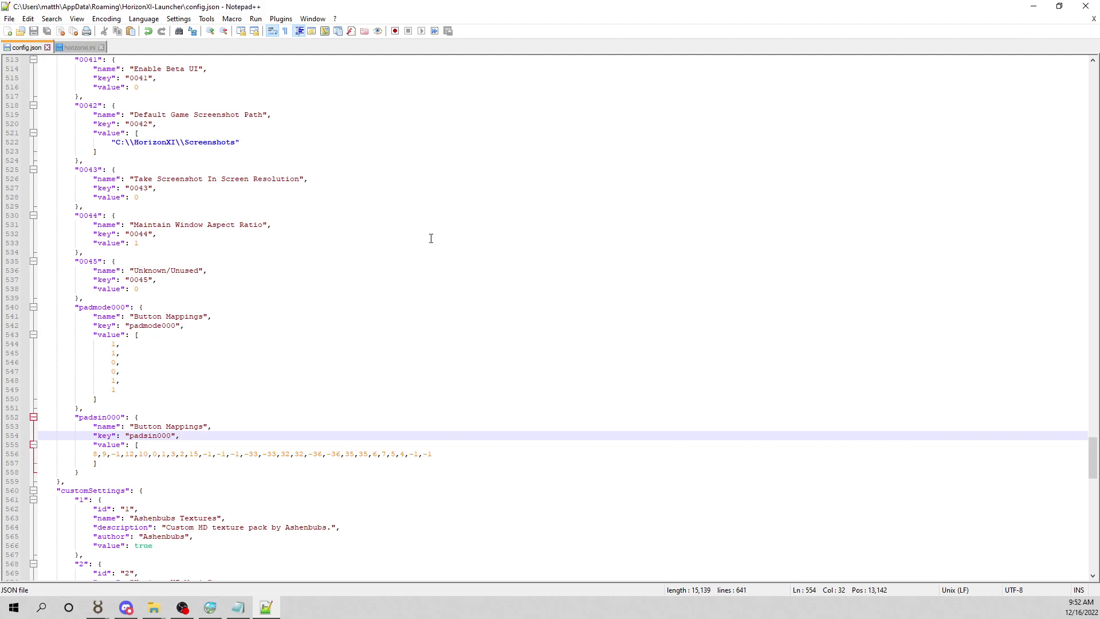
pyautogui.click(1085, 8)
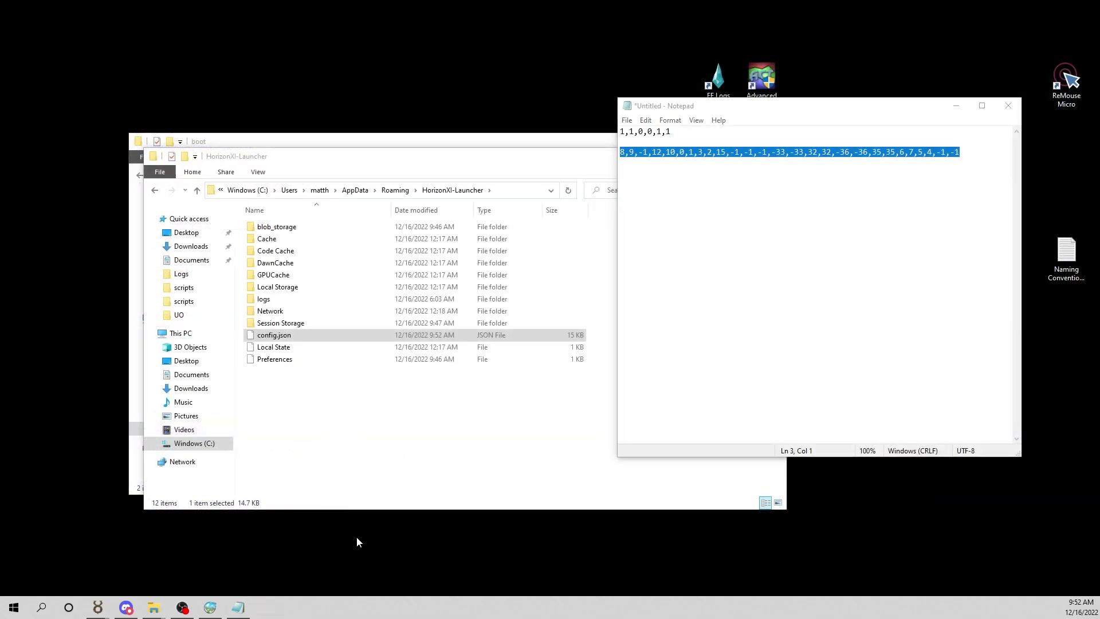
pyautogui.click(211, 608)
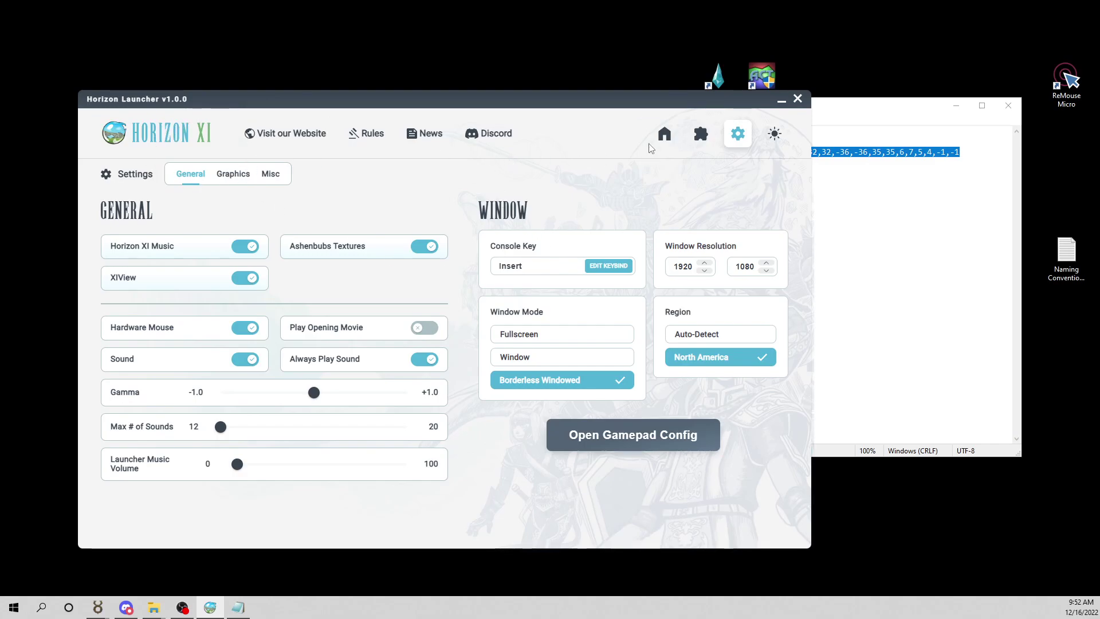
pyautogui.click(662, 135)
pyautogui.click(670, 487)
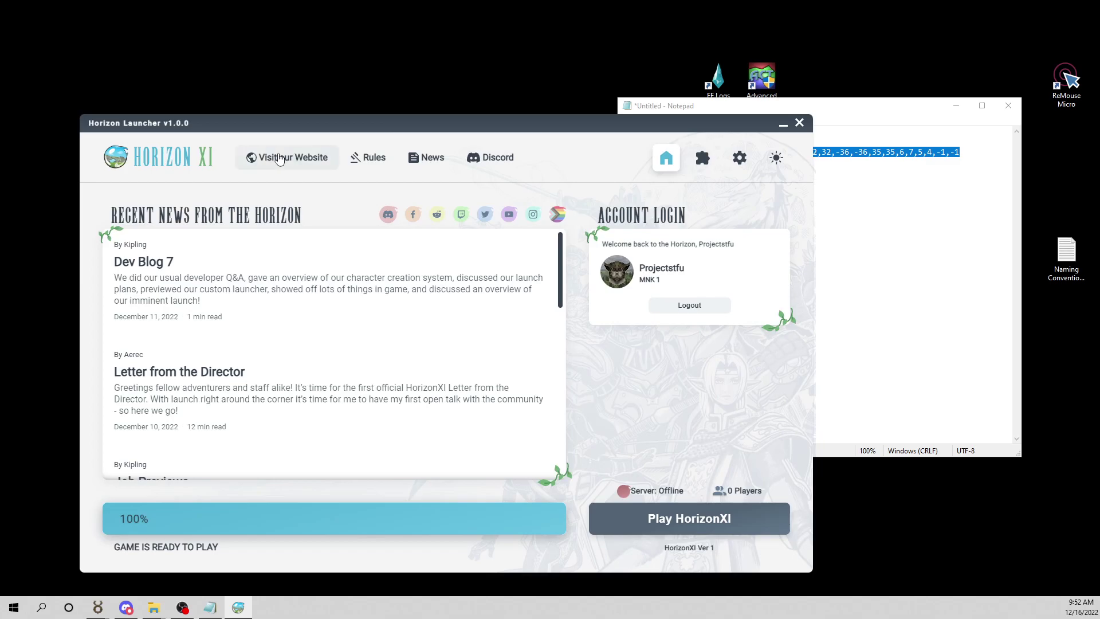
# Step: Set Window Mode to Window in launcher settings, then launch HorizonXI from the Home page
pyautogui.click(703, 160)
pyautogui.click(738, 159)
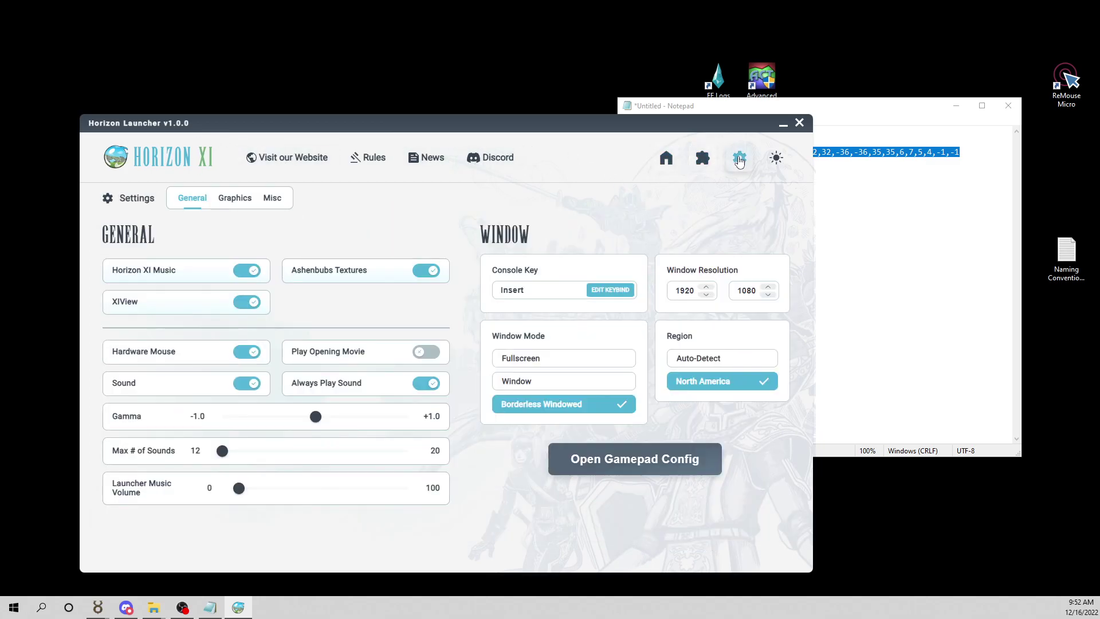
pyautogui.click(560, 380)
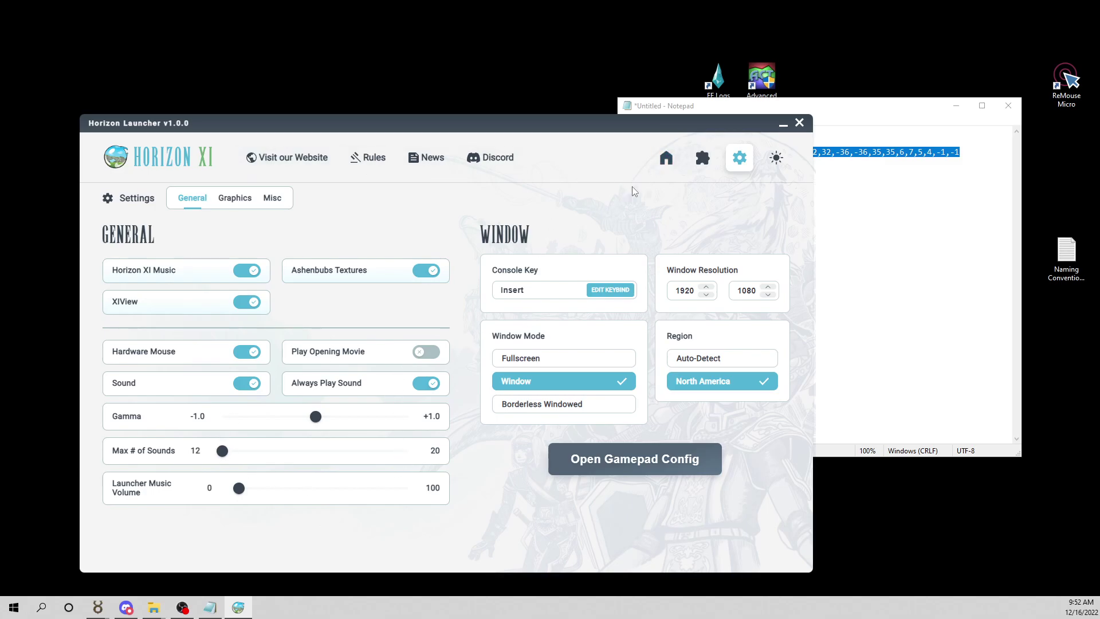
pyautogui.click(666, 159)
pyautogui.click(643, 529)
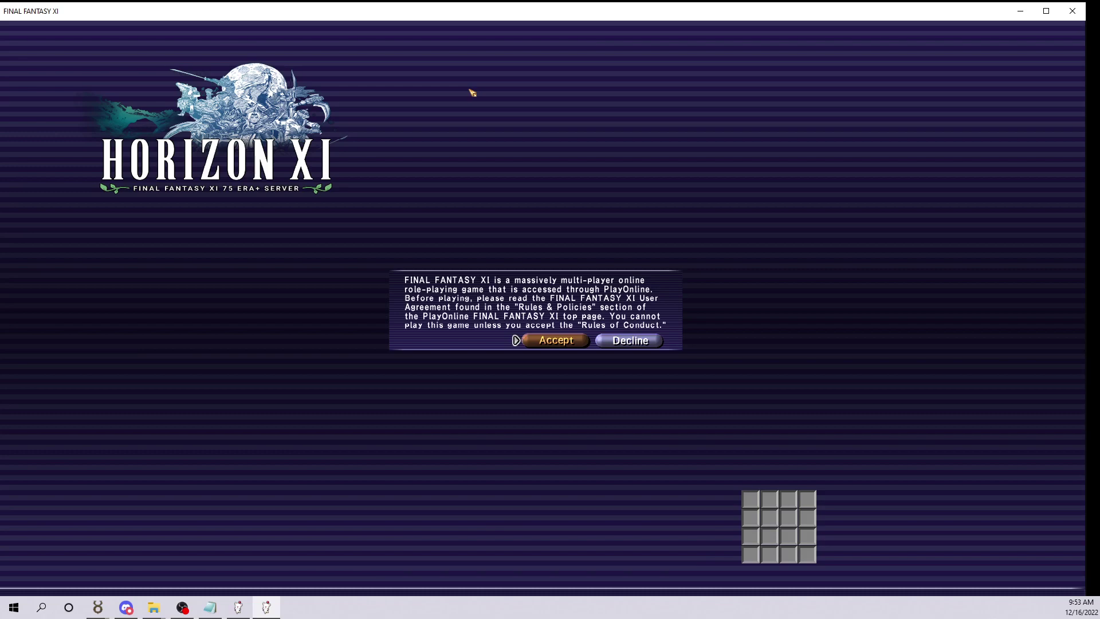
# Step: Choose Decline on the FFXI user agreement, then dismiss the FFXI-3321 character parameters error
pyautogui.press('Right')
pyautogui.press('Return')
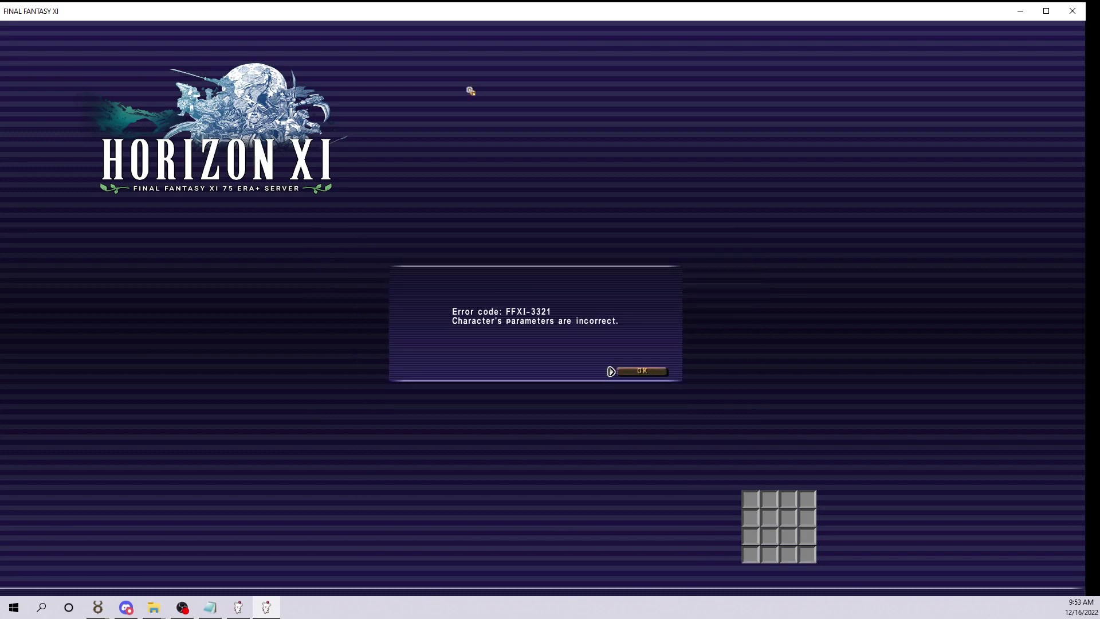
pyautogui.press('Return')
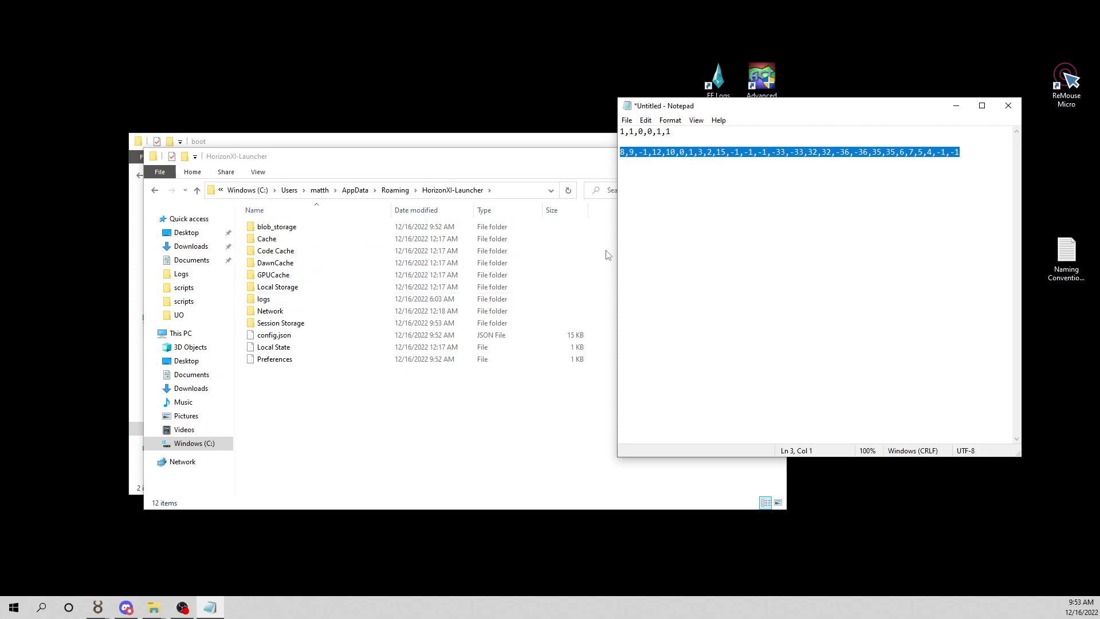
# Step: Open config.json with Notepad++ and scroll down to the gamepad entries
pyautogui.rightClick(289, 340)
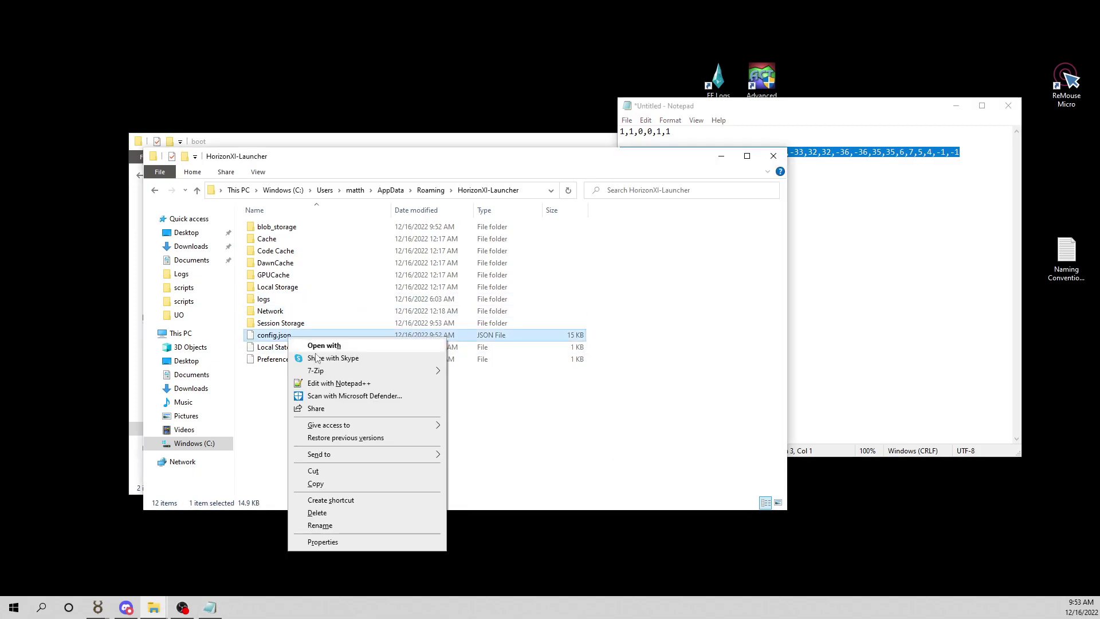
pyautogui.click(320, 381)
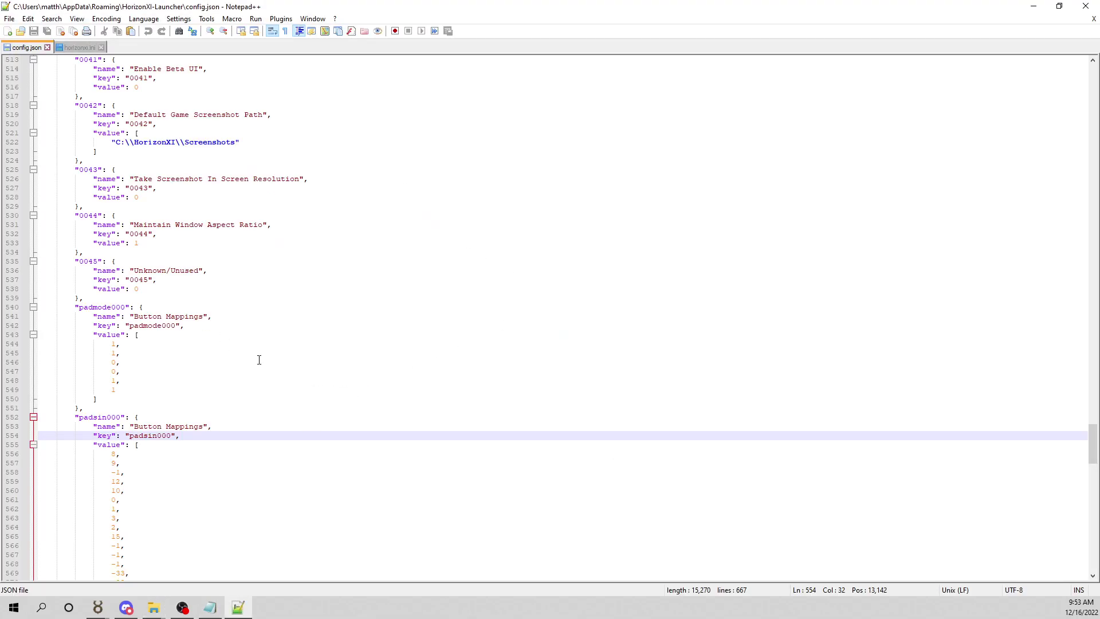
pyautogui.scroll(-3, 221, 371)
pyautogui.scroll(-3, 197, 391)
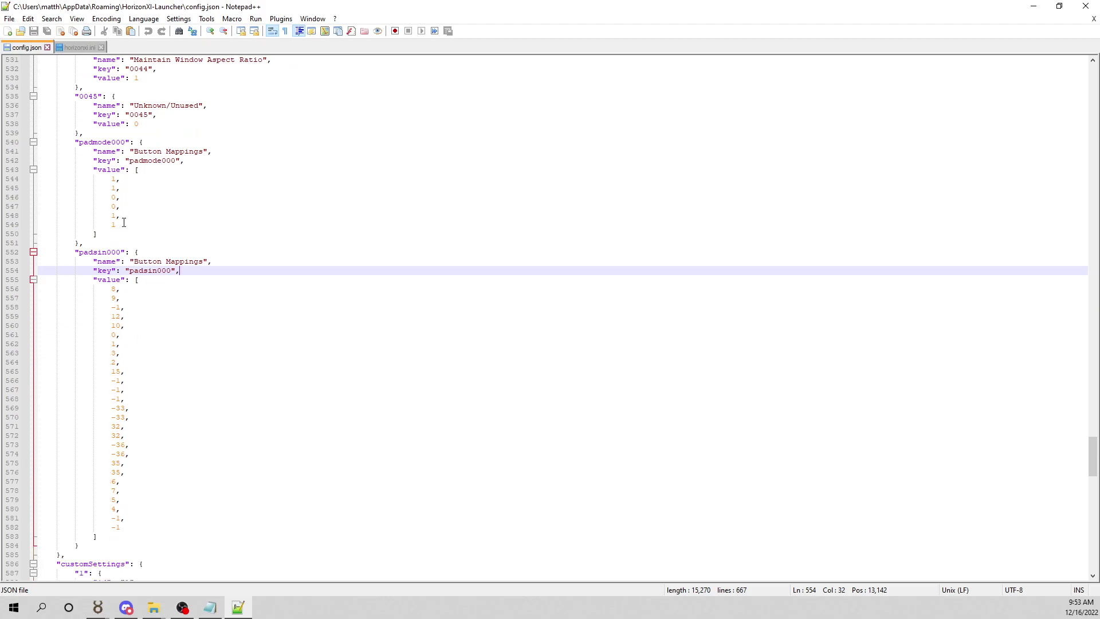
# Step: Inspect the padmode000 values (1,1,0,0,1,1) and the padsin000 number list line by line
pyautogui.moveTo(69, 142); pyautogui.dragTo(162, 527)
pyautogui.click(187, 327)
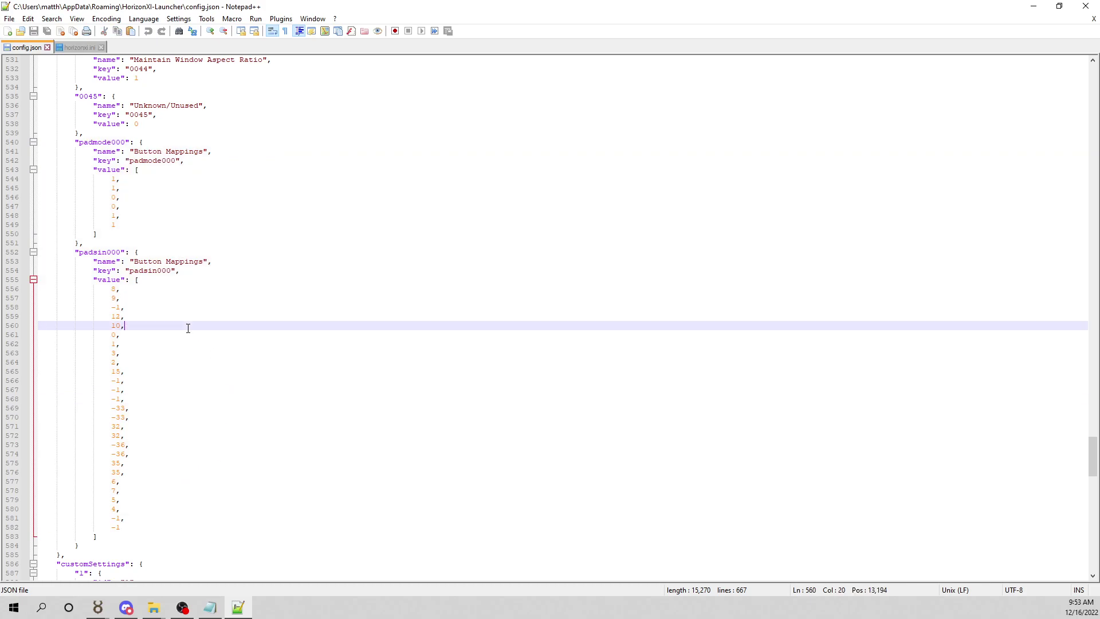
pyautogui.click(153, 309)
pyautogui.click(145, 288)
pyautogui.click(157, 235)
pyautogui.click(163, 180)
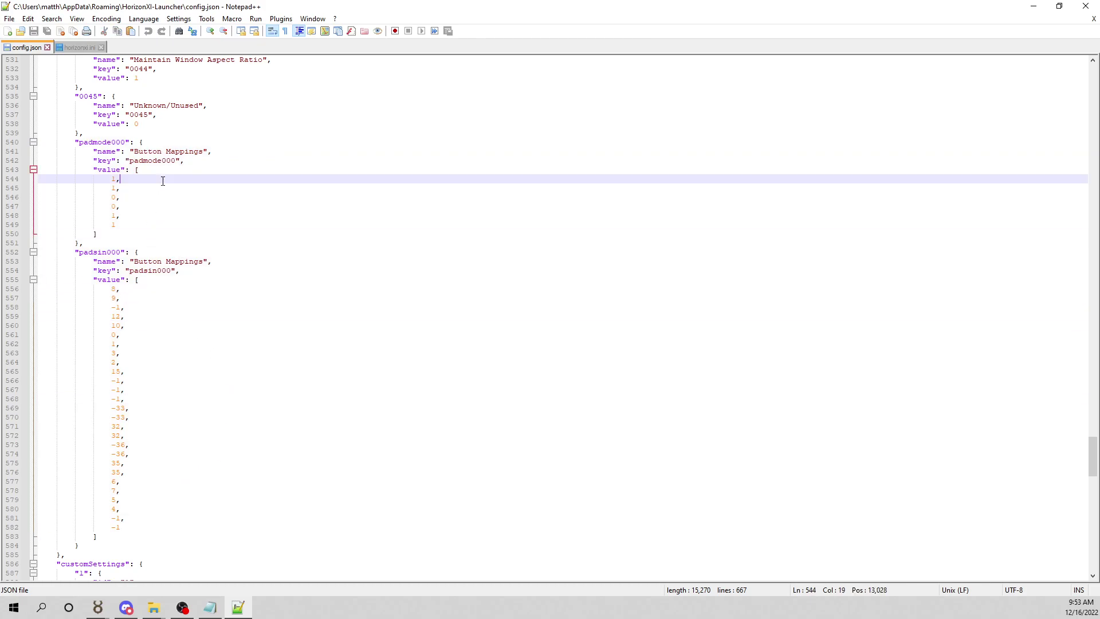
pyautogui.press('Down')
pyautogui.press('Down')
pyautogui.press('Down')
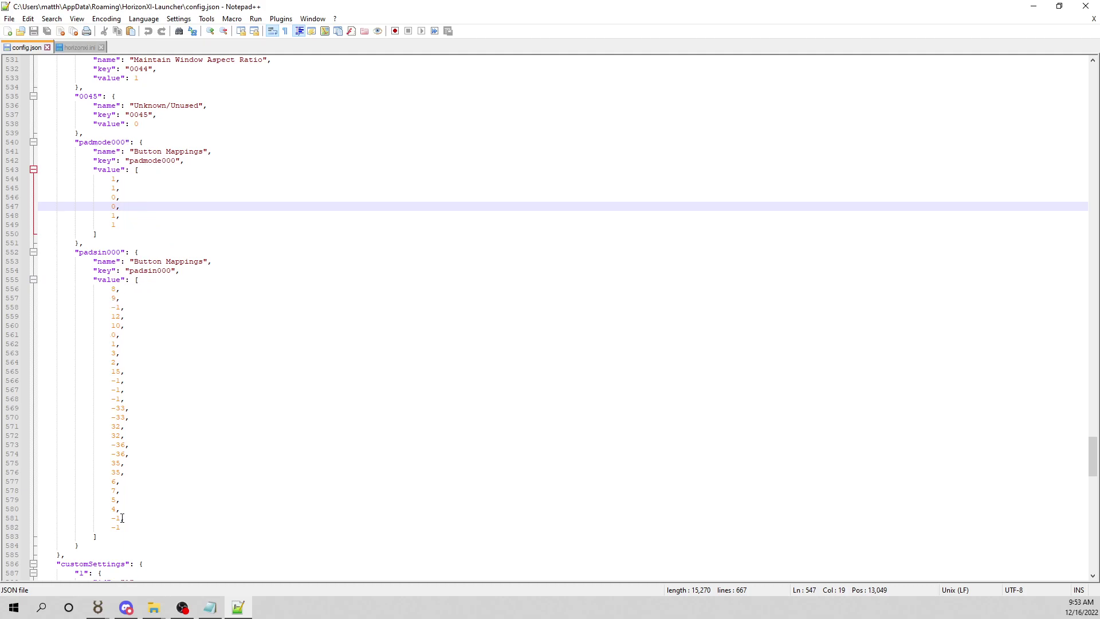
pyautogui.moveTo(112, 296); pyautogui.dragTo(127, 517)
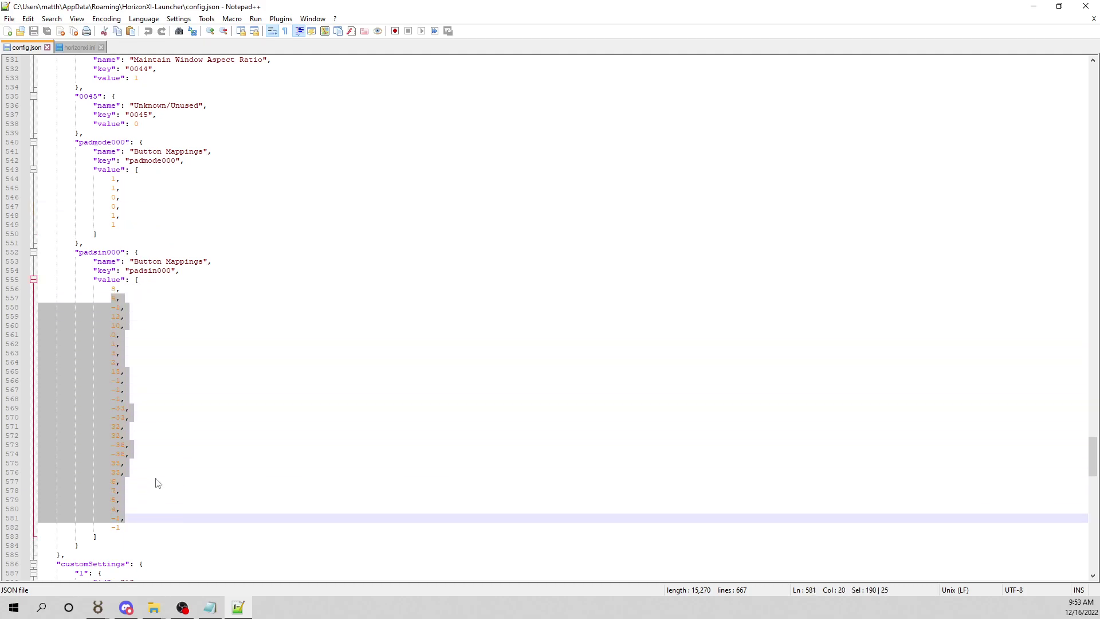
pyautogui.click(160, 454)
pyautogui.click(133, 287)
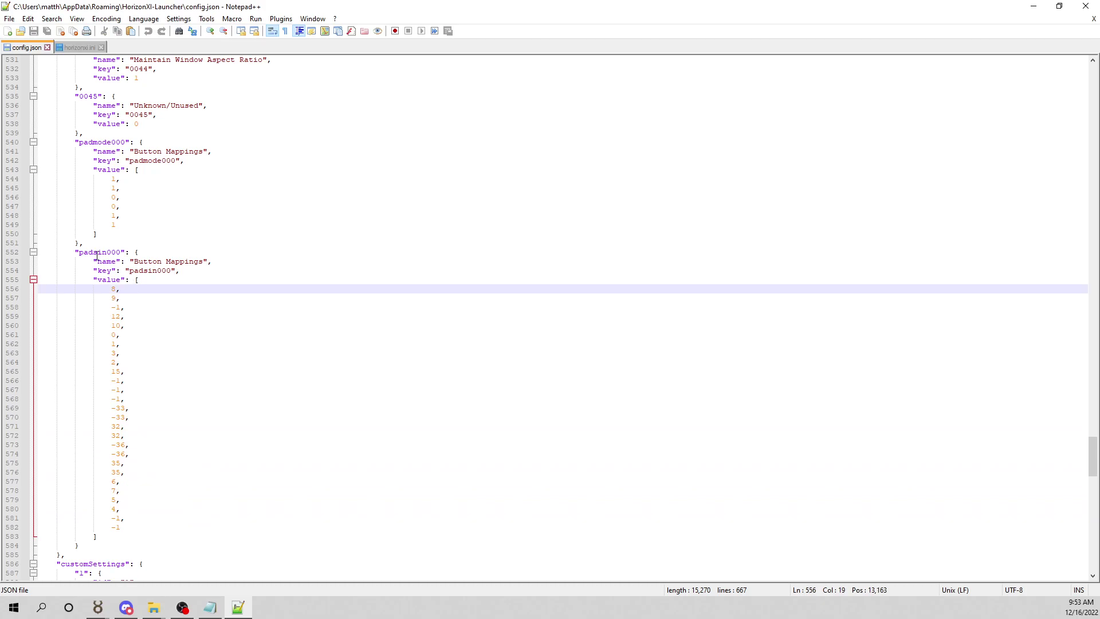